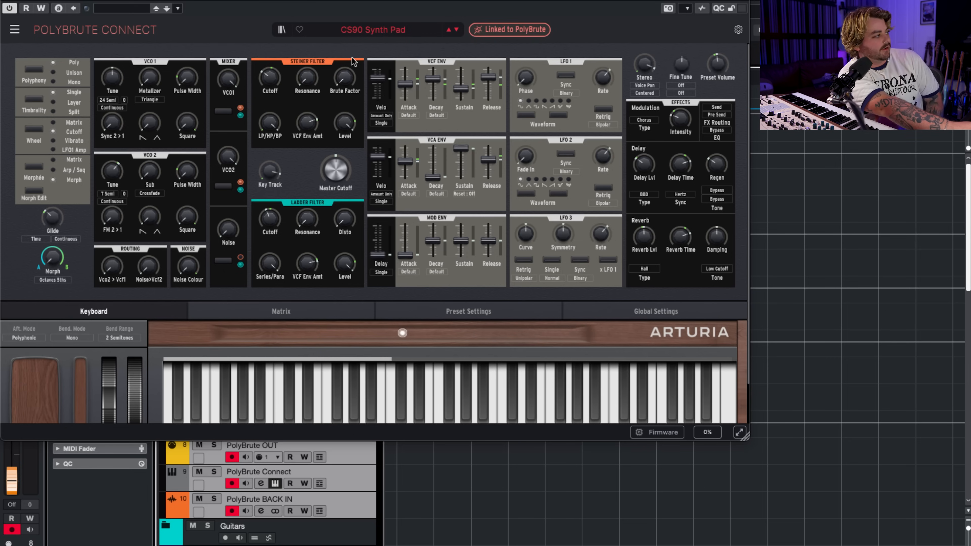
Browse the Keys presets, starting with Analog Piano, and load the Clav So Morph sound.
{"action": "left_click", "coordinate": [416, 29]}
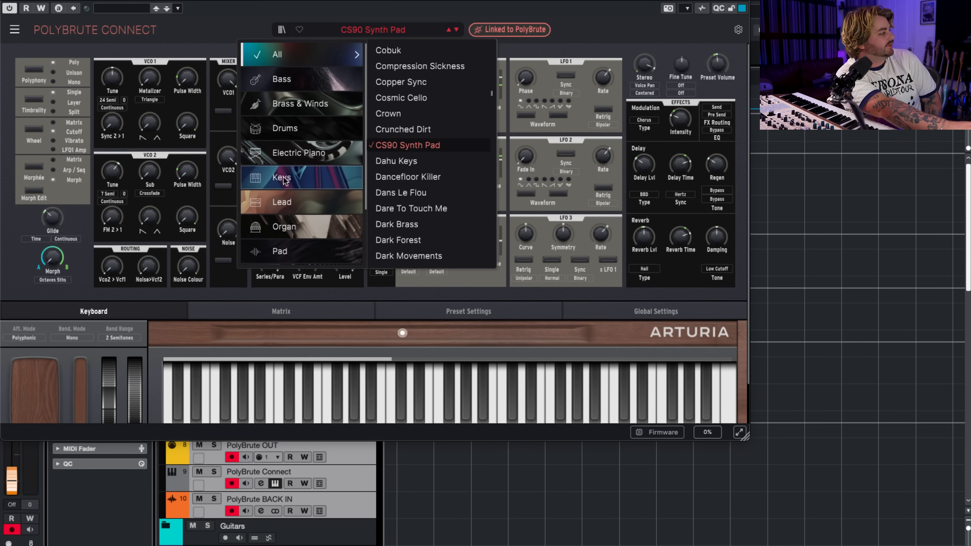
{"action": "mouse_move", "coordinate": [319, 181]}
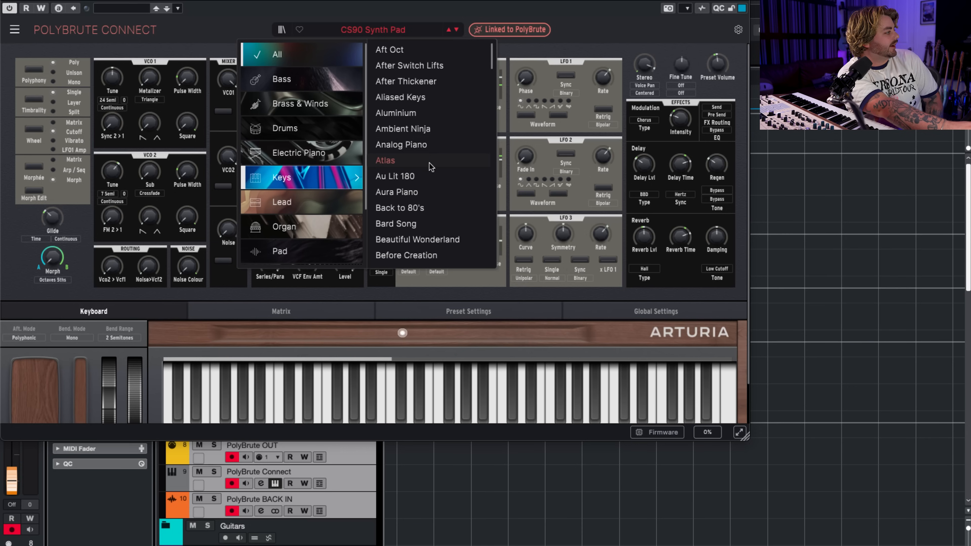
{"action": "left_click", "coordinate": [429, 147]}
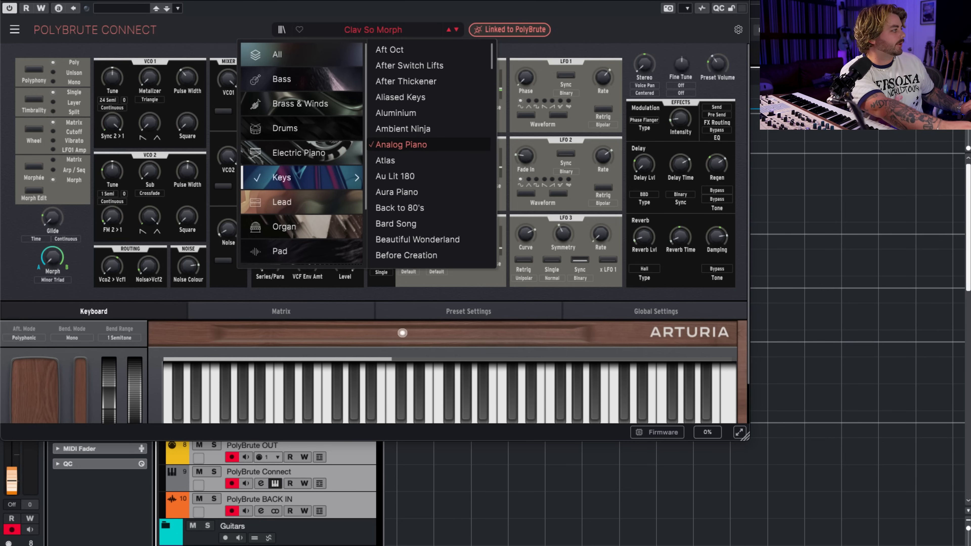
{"action": "left_click", "coordinate": [101, 2]}
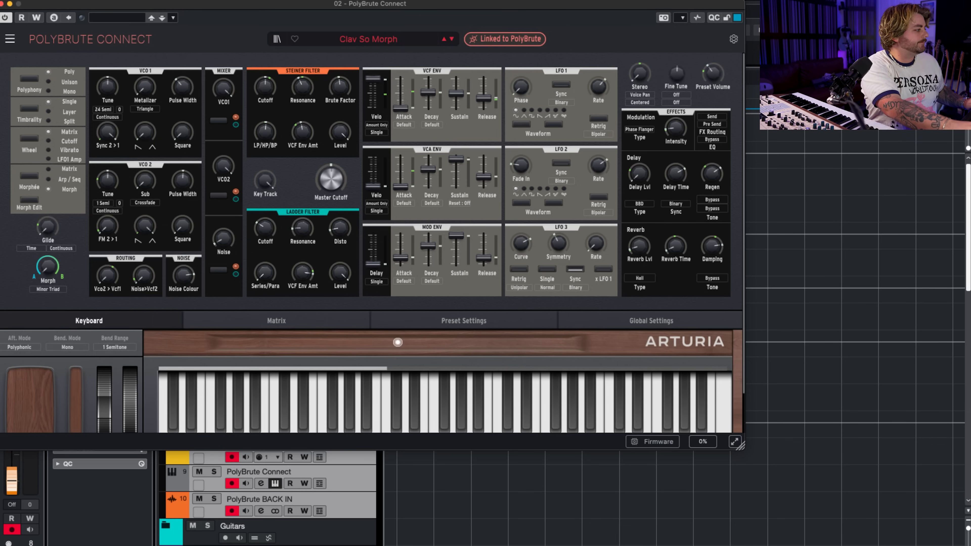
Record a chord performance on the armed PolyBrute tracks, stop recording and close the synth editor window.
{"action": "key", "text": "KP_Multiply"}
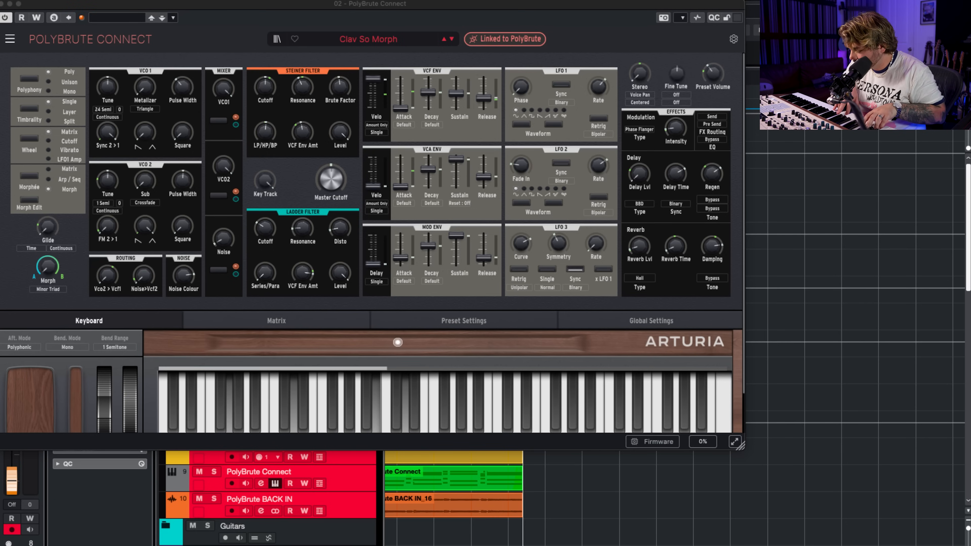
{"action": "key", "text": "space"}
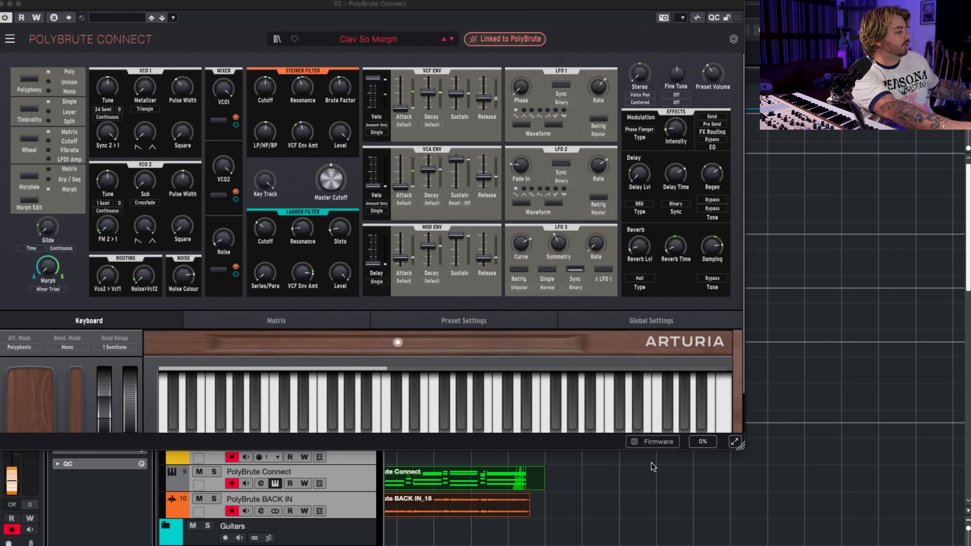
{"action": "left_click", "coordinate": [10, 4]}
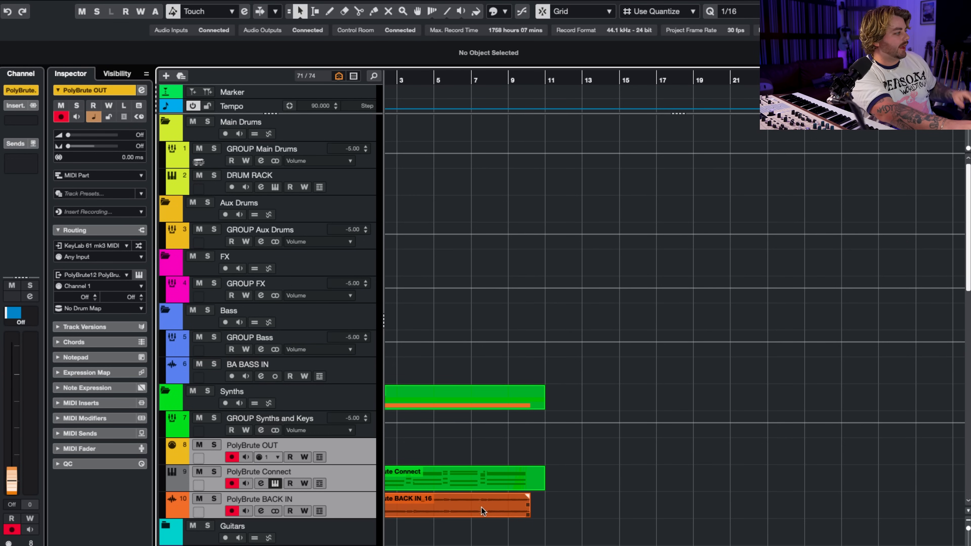
Delete the audio take on PolyBrute BACK IN and open the recorded PolyBrute Connect MIDI part for editing.
{"action": "left_click", "coordinate": [486, 511]}
{"action": "key", "text": "Delete"}
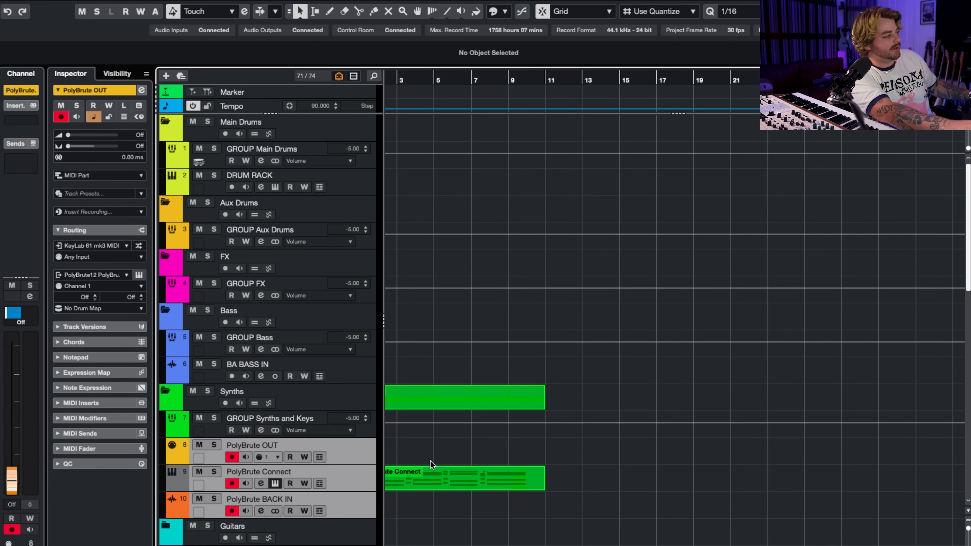
{"action": "double_click", "coordinate": [454, 485]}
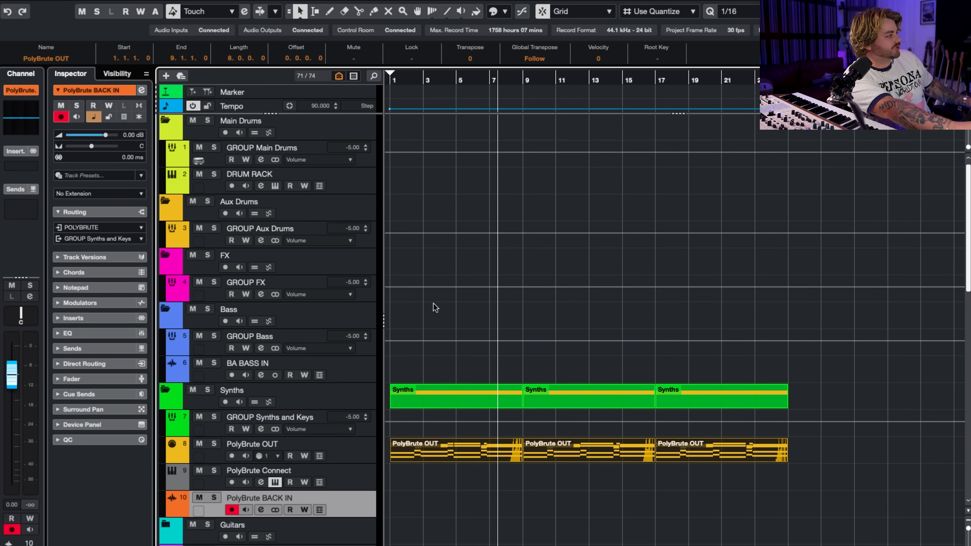
Move the three PolyBrute OUT MIDI parts so that they start at bar 2.
{"action": "left_click", "coordinate": [463, 463]}
{"action": "left_click_drag", "start_coordinate": [461, 459], "coordinate": [492, 458]}
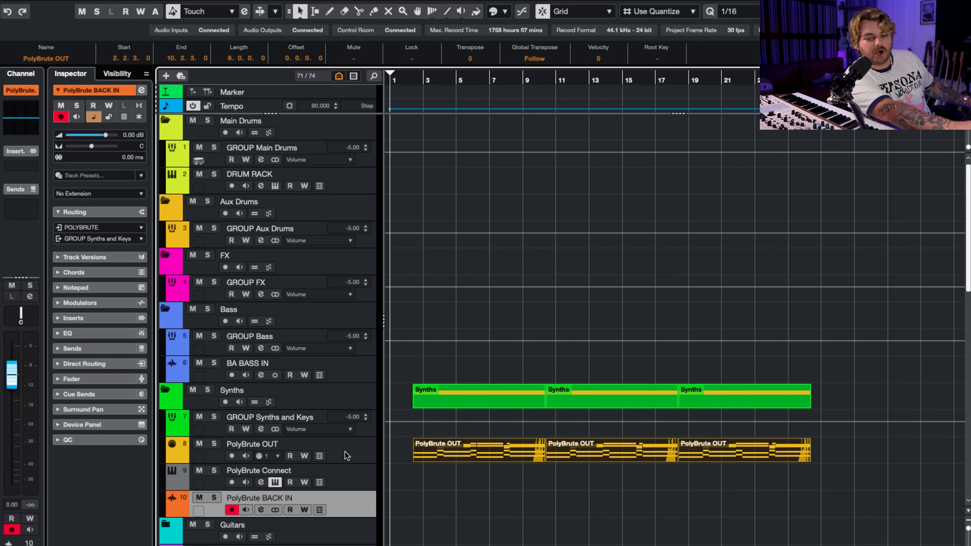
{"action": "scroll", "coordinate": [439, 473], "scroll_direction": "up", "scroll_amount": 5}
{"action": "scroll", "coordinate": [439, 473], "scroll_direction": "left", "scroll_amount": 2}
{"action": "scroll", "coordinate": [440, 473], "scroll_direction": "left", "scroll_amount": 2}
{"action": "mouse_move", "coordinate": [495, 458]}
{"action": "left_mouse_down"}
{"action": "mouse_move", "coordinate": [472, 457]}
{"action": "mouse_move", "coordinate": [479, 455]}
{"action": "left_mouse_up"}
{"action": "left_click", "coordinate": [401, 529]}
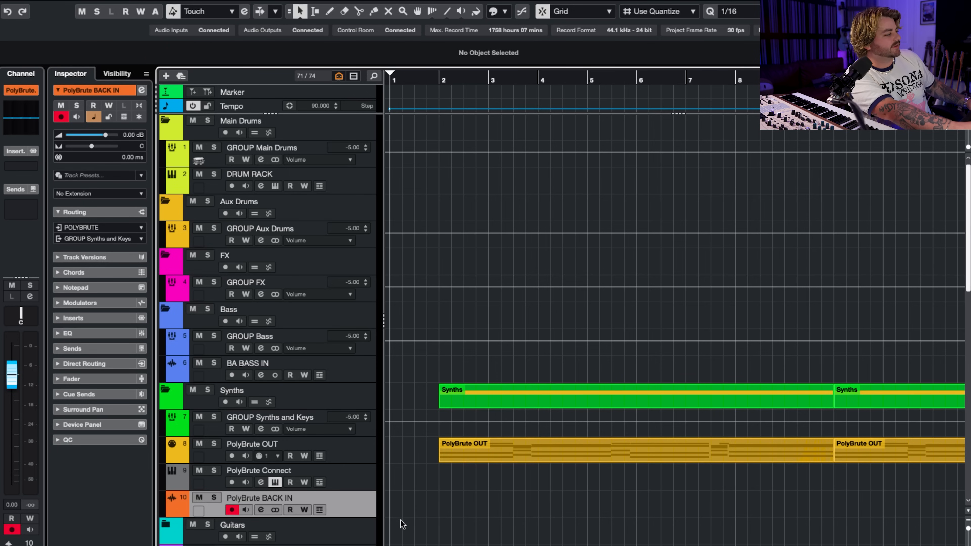
Record the synth's audio onto PolyBrute BACK IN and trim the start of the take to bar 2.
{"action": "key", "text": "KP_Multiply"}
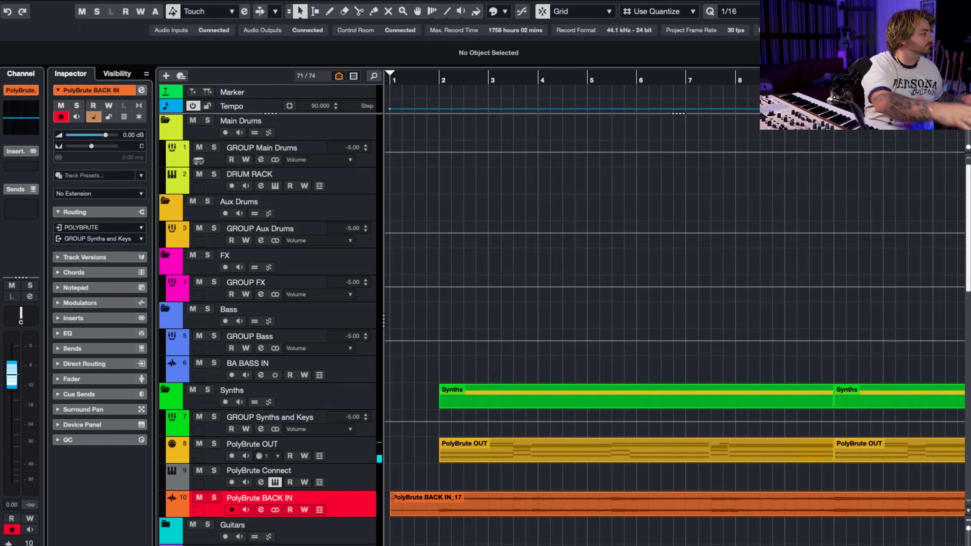
{"action": "key", "text": "space"}
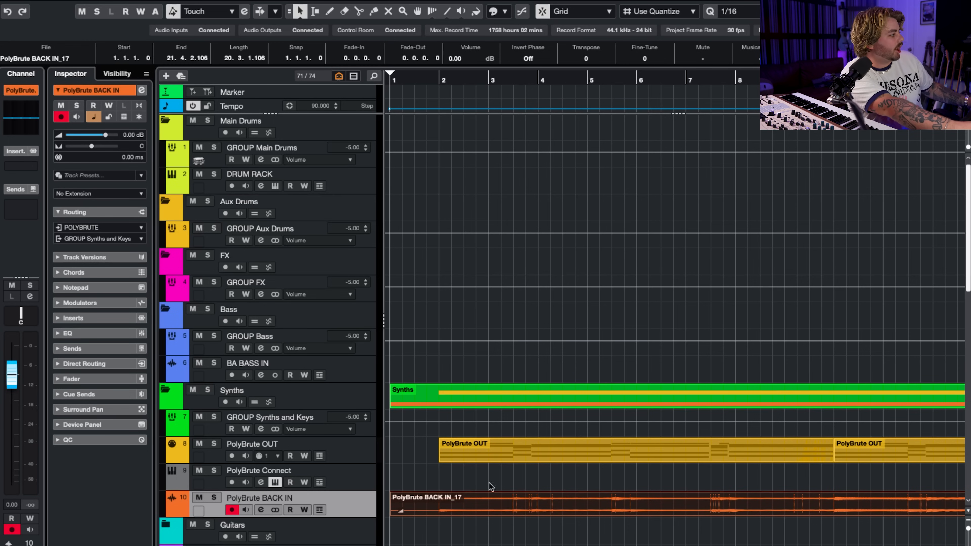
{"action": "left_click", "coordinate": [276, 482]}
{"action": "left_click", "coordinate": [450, 545]}
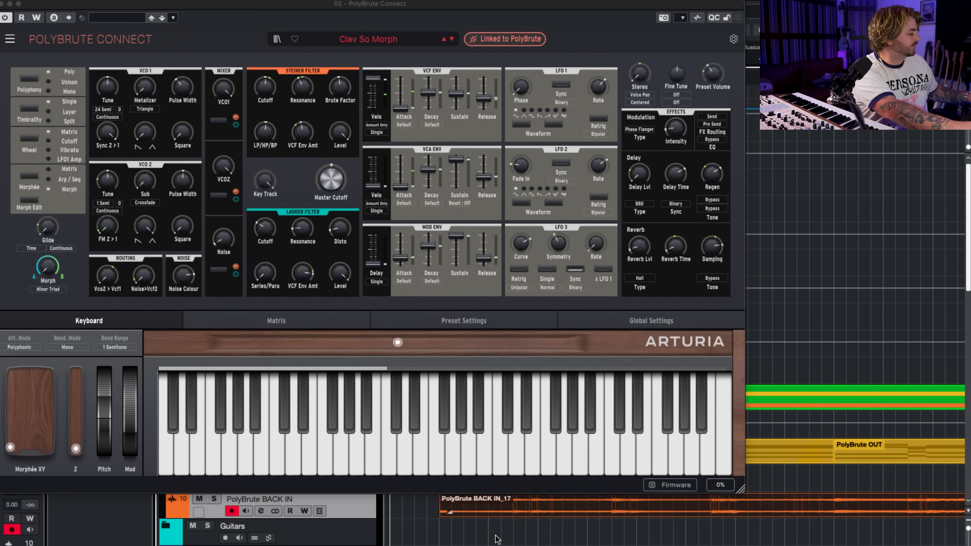
Duplicate the PolyBrute BACK IN track, place the copy above PolyBrute OUT and rename it SYN Poly Clavi Keys.
{"action": "key", "text": "g"}
{"action": "key", "text": "g"}
{"action": "right_click", "coordinate": [353, 500]}
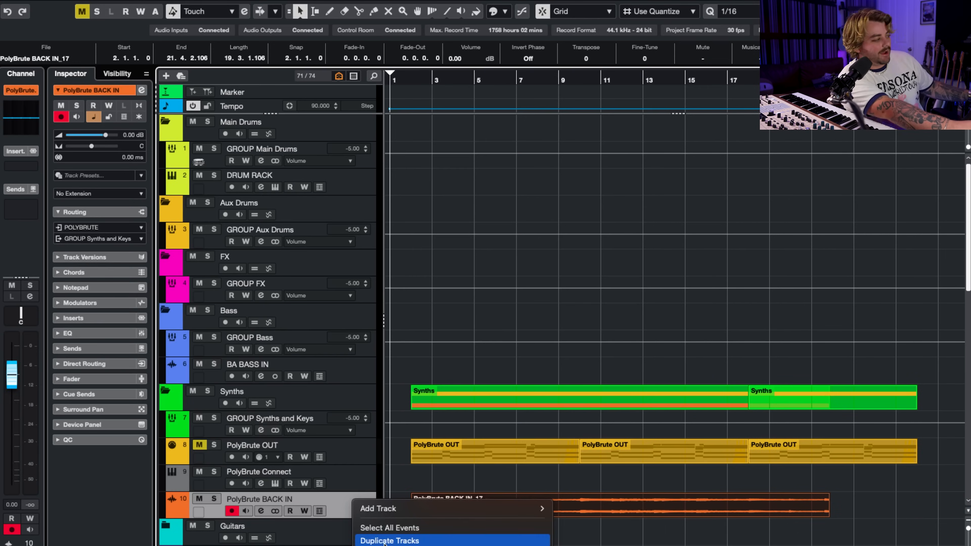
{"action": "left_click", "coordinate": [433, 541]}
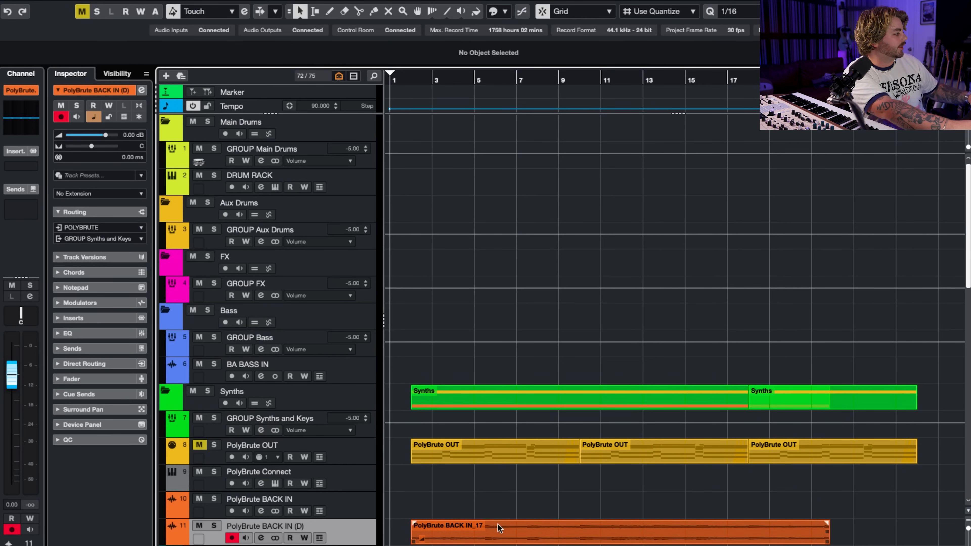
{"action": "left_click_drag", "start_coordinate": [357, 530], "coordinate": [378, 438]}
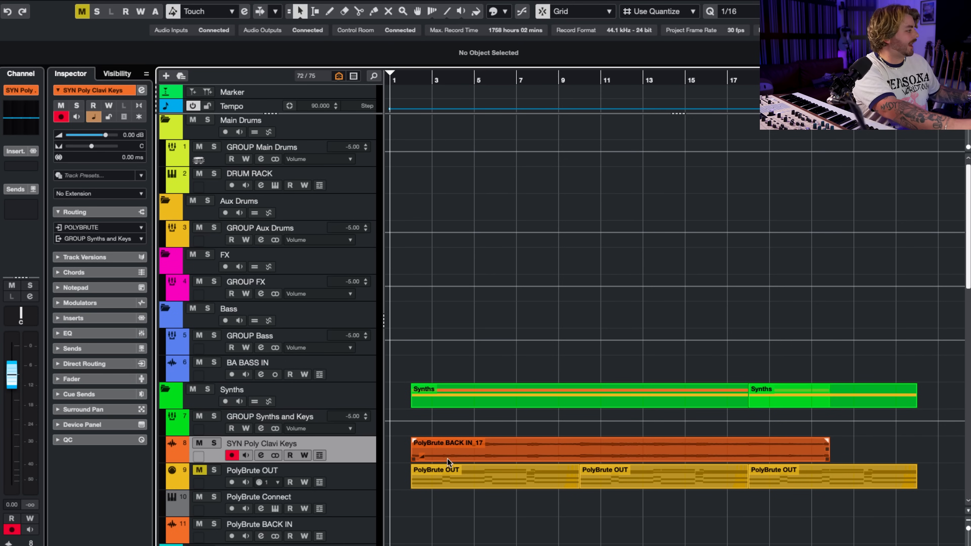
Play back the recorded clavi audio and delete the three PolyBrute OUT MIDI parts.
{"action": "key", "text": "space"}
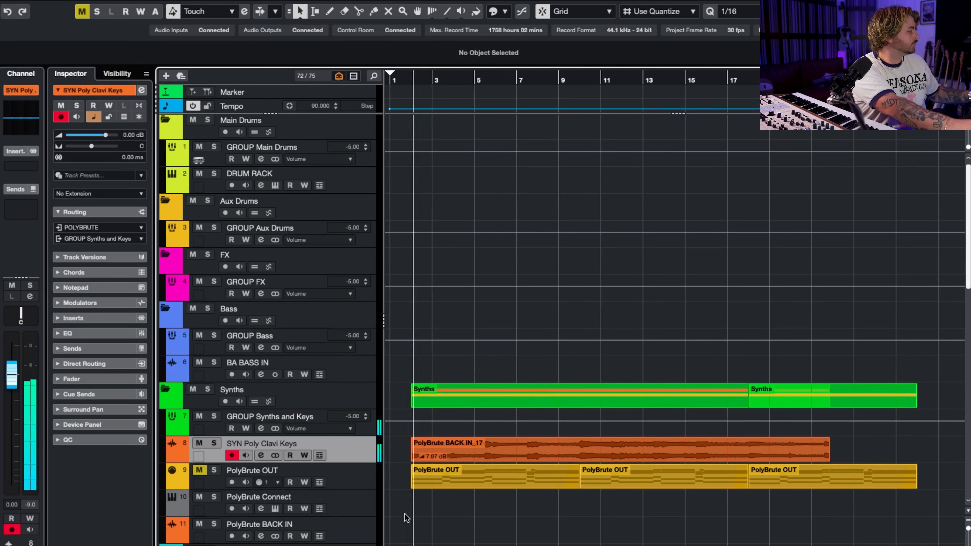
{"action": "scroll", "coordinate": [396, 483], "scroll_direction": "up", "scroll_amount": 5}
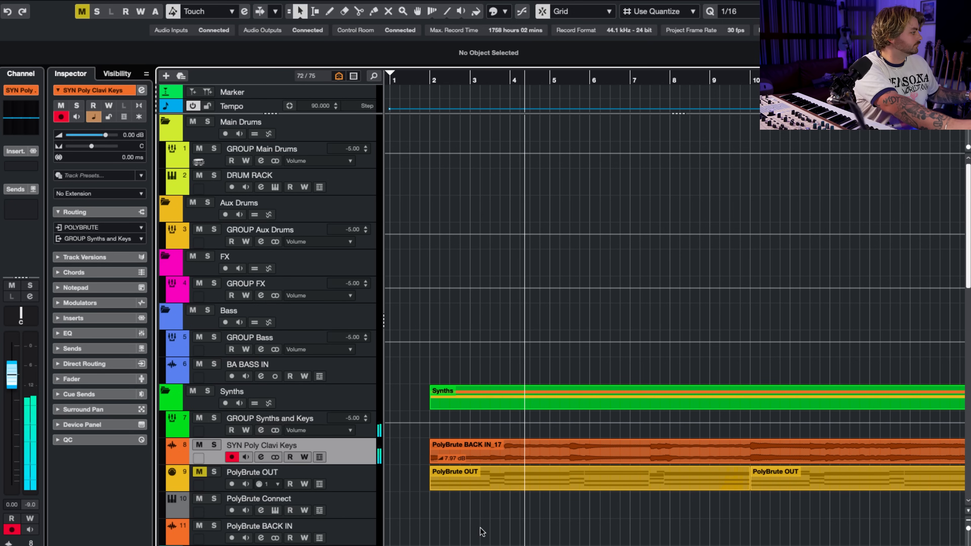
{"action": "scroll", "coordinate": [475, 520], "scroll_direction": "down", "scroll_amount": 8}
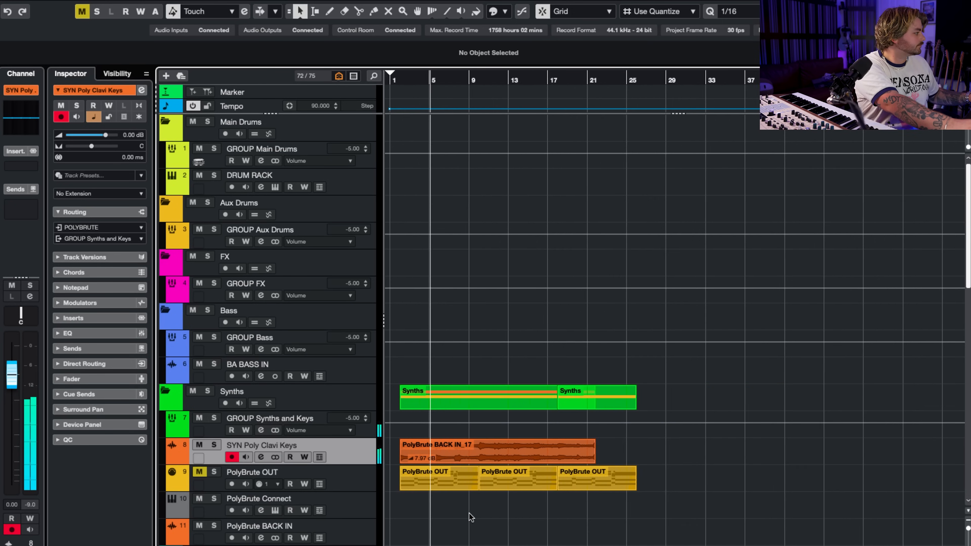
{"action": "left_click_drag", "start_coordinate": [600, 530], "coordinate": [433, 477]}
{"action": "key", "text": "shift+m"}
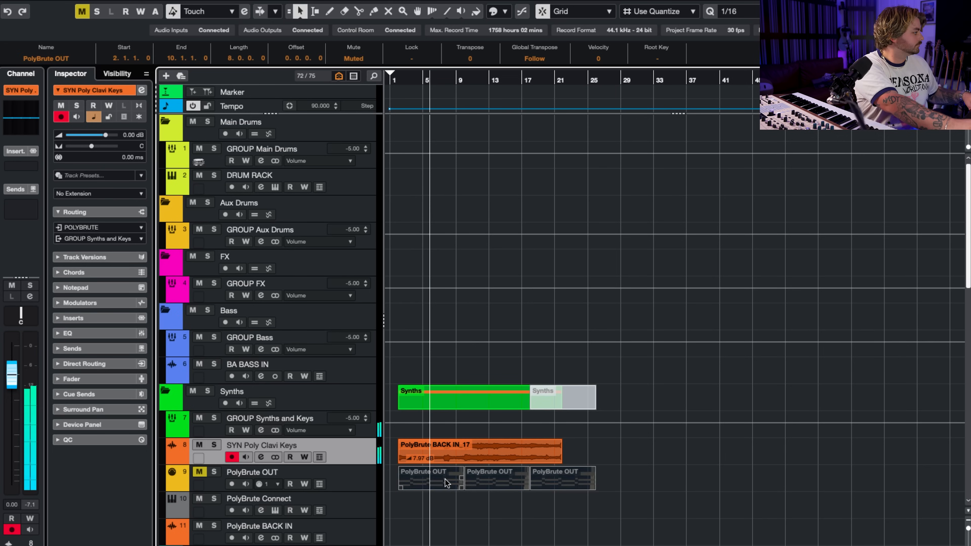
{"action": "key", "text": "Delete"}
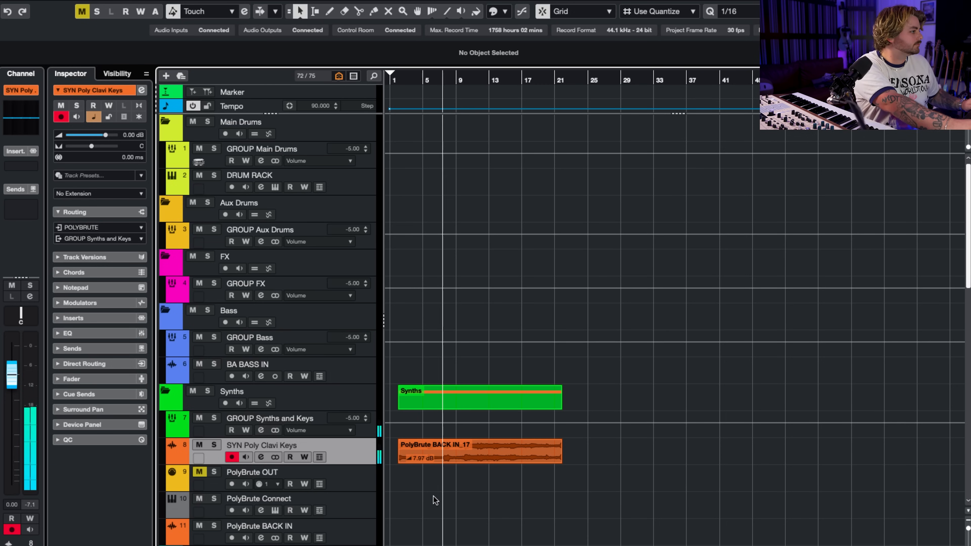
Unmute PolyBrute OUT, arm the three PolyBrute tracks together and open the PolyBrute Connect editor.
{"action": "left_click", "coordinate": [199, 472]}
{"action": "left_click", "coordinate": [355, 482]}
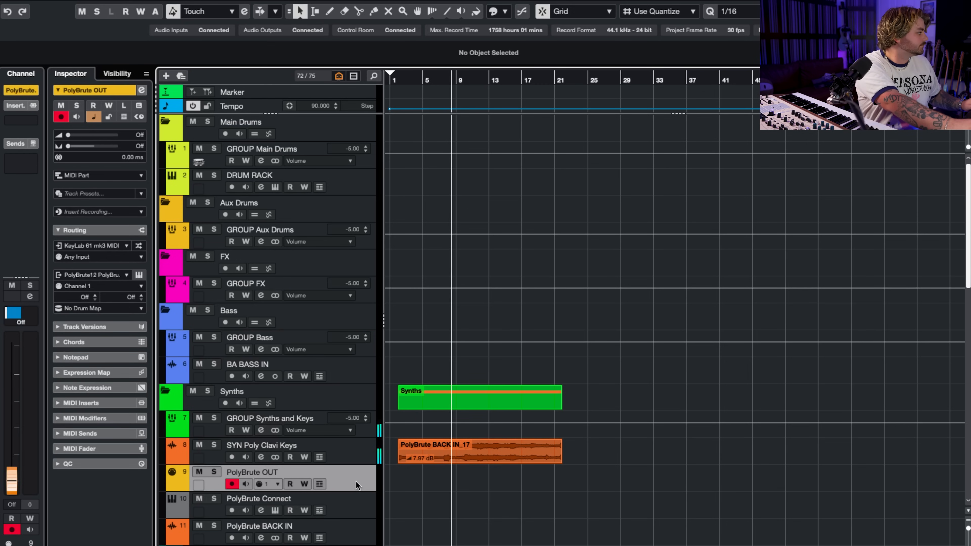
{"action": "left_click", "coordinate": [359, 502], "text": "shift"}
{"action": "left_click", "coordinate": [344, 528], "text": "shift"}
{"action": "left_click", "coordinate": [276, 510]}
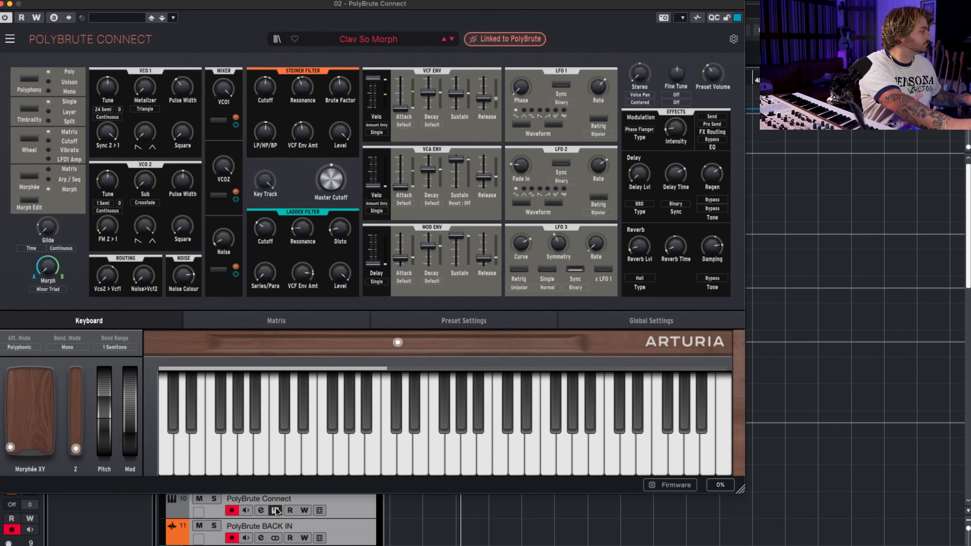
Record a new melodic part on the armed PolyBrute tracks over the cycle from bar 2 to bar 10.
{"action": "scroll", "coordinate": [725, 525], "scroll_direction": "down", "scroll_amount": 5}
{"action": "scroll", "coordinate": [741, 520], "scroll_direction": "up", "scroll_amount": 5}
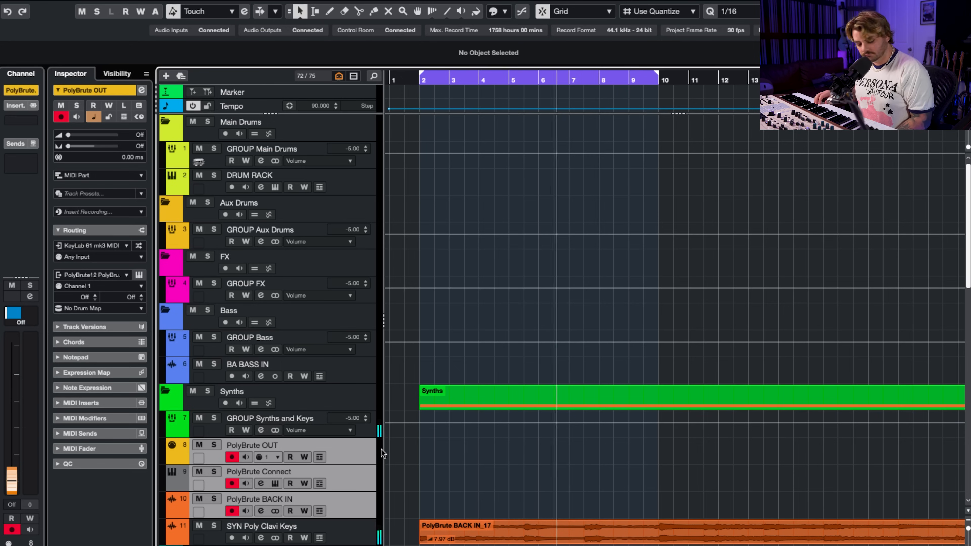
{"action": "key", "text": "space"}
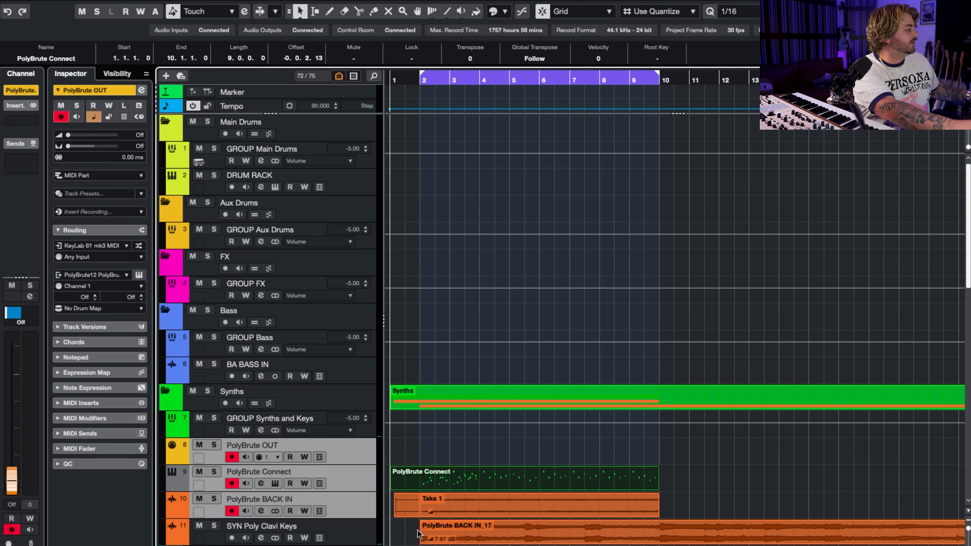
Delete the new audio take on PolyBrute BACK IN and cut the PolyBrute Connect MIDI part to start at bar 2.
{"action": "left_click", "coordinate": [440, 507]}
{"action": "left_click", "coordinate": [399, 504]}
{"action": "key", "text": "Delete"}
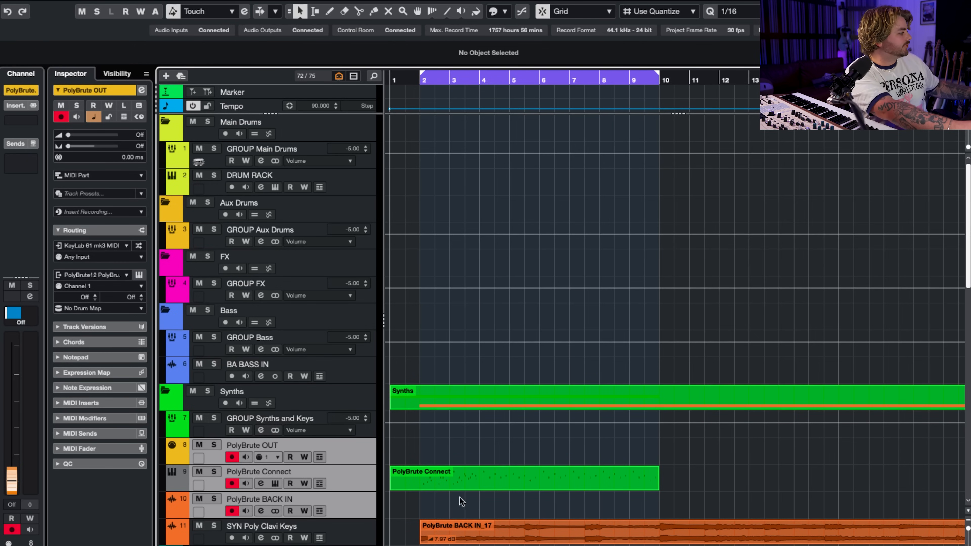
{"action": "key", "text": "3"}
{"action": "left_click", "coordinate": [420, 486]}
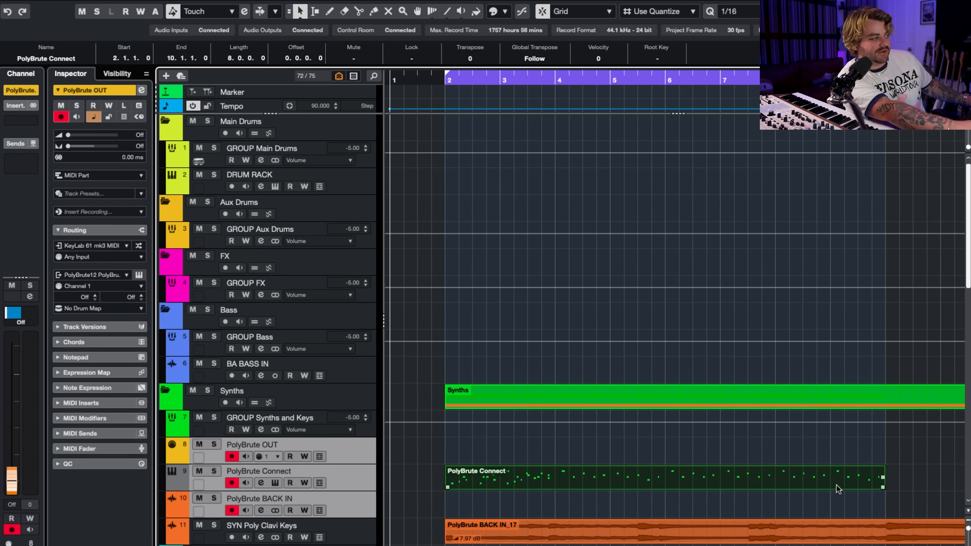
Repeat the eight-bar MIDI part to make three consecutive copies from bar 2.
{"action": "key", "text": "g"}
{"action": "key", "text": "g"}
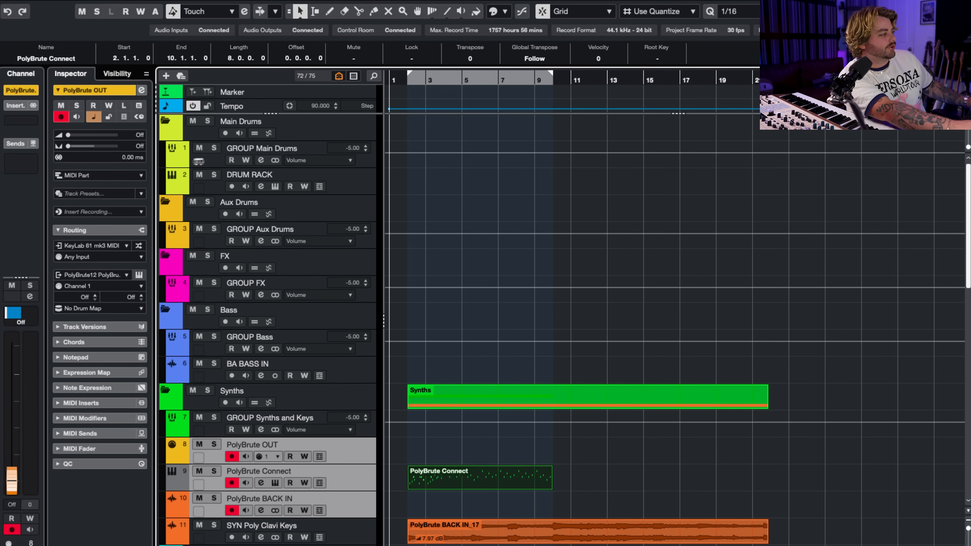
{"action": "left_click_drag", "start_coordinate": [552, 482], "coordinate": [714, 484]}
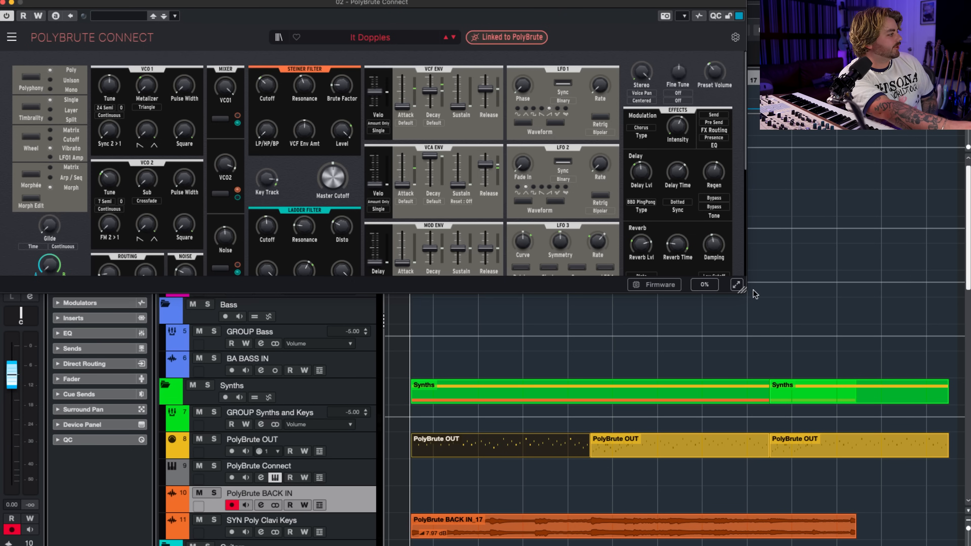
Enlarge the synth editor, record the It Dopples sound onto PolyBrute BACK IN and close the editor.
{"action": "left_click", "coordinate": [737, 284]}
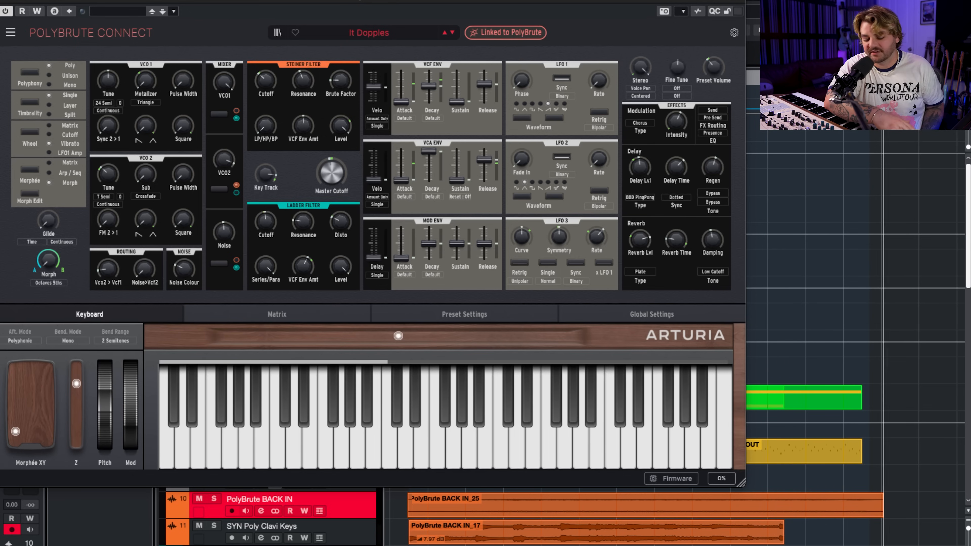
{"action": "key", "text": "space"}
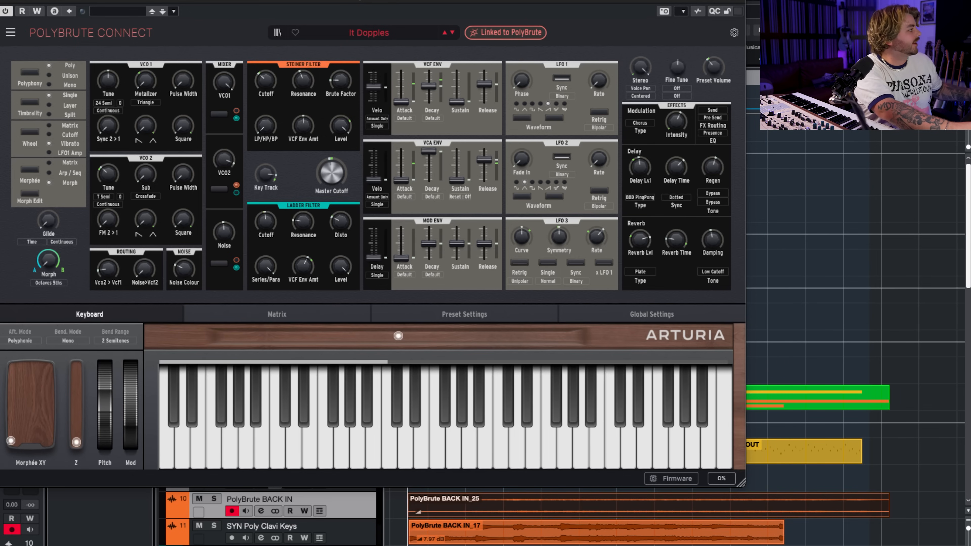
{"action": "left_click", "coordinate": [3, 2]}
Set the quantize grid to 1/1 and split the SYN Poly Clavi Keys audio at bars 10 and 18.
{"action": "scroll", "coordinate": [692, 276], "scroll_direction": "up", "scroll_amount": 3}
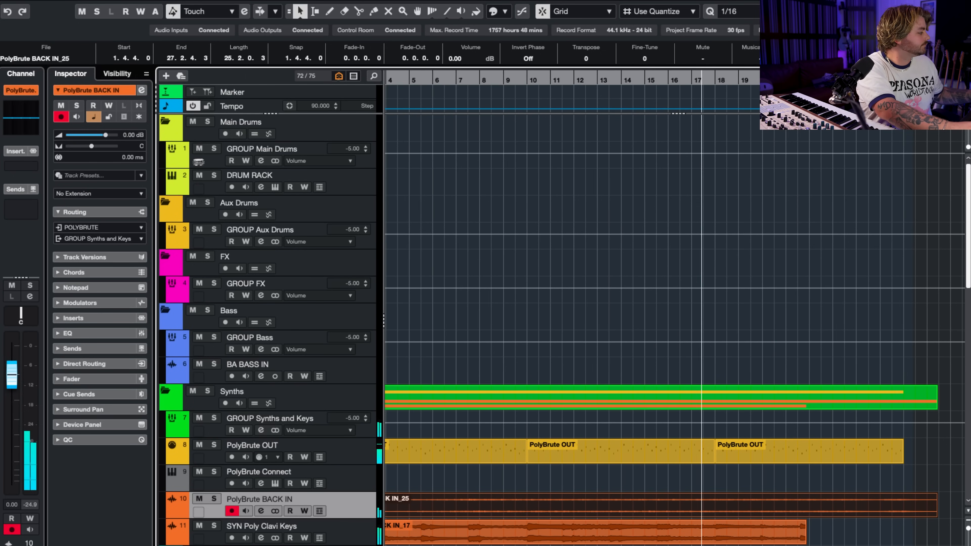
{"action": "key", "text": "3"}
{"action": "scroll", "coordinate": [528, 538], "scroll_direction": "down", "scroll_amount": 1}
{"action": "scroll", "coordinate": [529, 538], "scroll_direction": "right", "scroll_amount": 1}
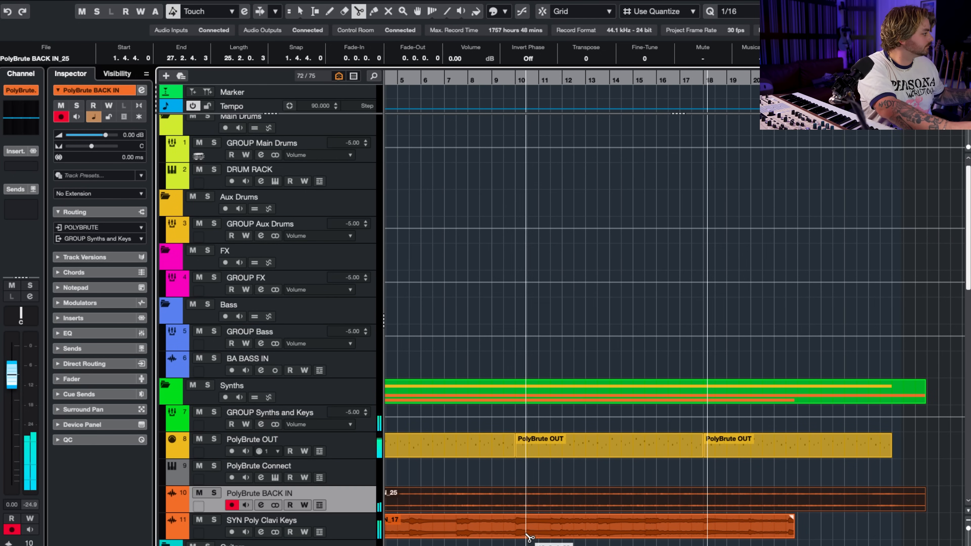
{"action": "key", "text": "j"}
{"action": "left_click", "coordinate": [735, 11]}
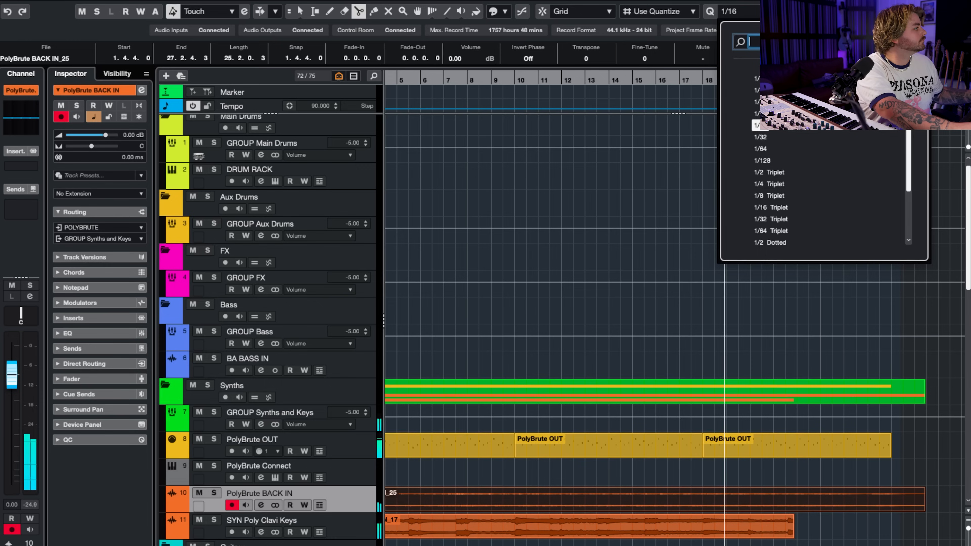
{"action": "left_click", "coordinate": [763, 115]}
{"action": "key", "text": "j"}
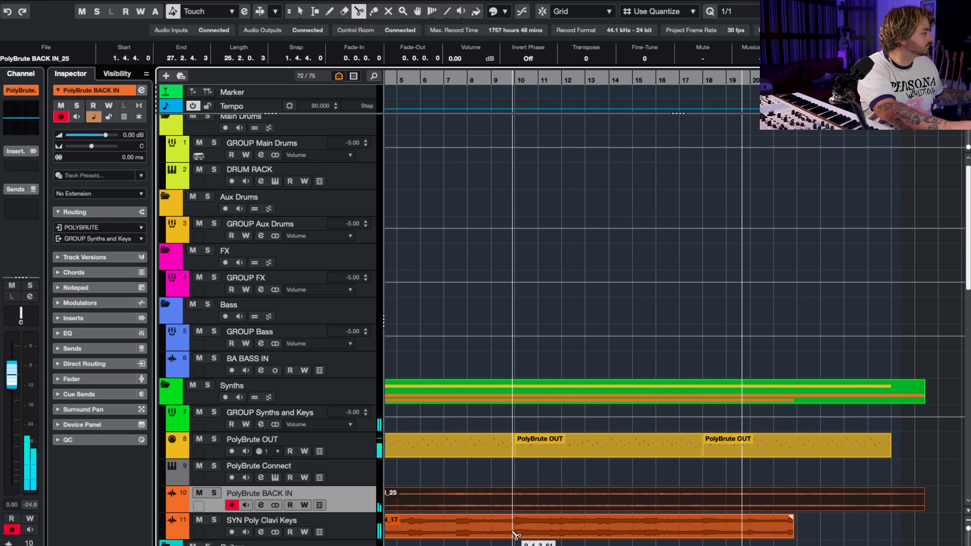
{"action": "left_click", "coordinate": [516, 532]}
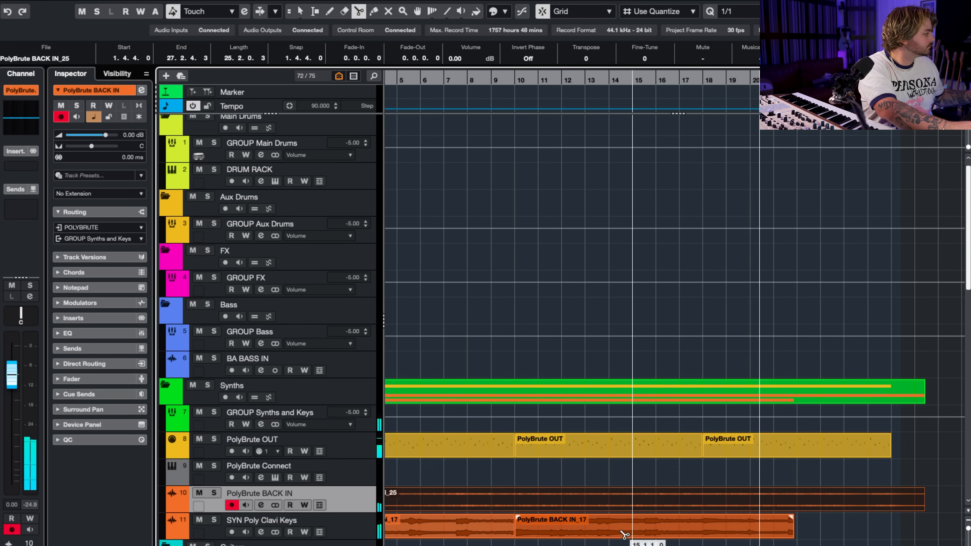
{"action": "left_click", "coordinate": [708, 530]}
Copy the middle SYN Poly Clavi Keys section so it ends at bar 26 and trim the copy's start to bar 22.
{"action": "key", "text": "1"}
{"action": "left_click_drag", "start_coordinate": [632, 533], "coordinate": [883, 535]}
{"action": "key", "text": "h"}
{"action": "mouse_move", "coordinate": [821, 535]}
{"action": "left_mouse_down"}
{"action": "mouse_move", "coordinate": [645, 540]}
{"action": "mouse_move", "coordinate": [831, 535]}
{"action": "left_mouse_up"}
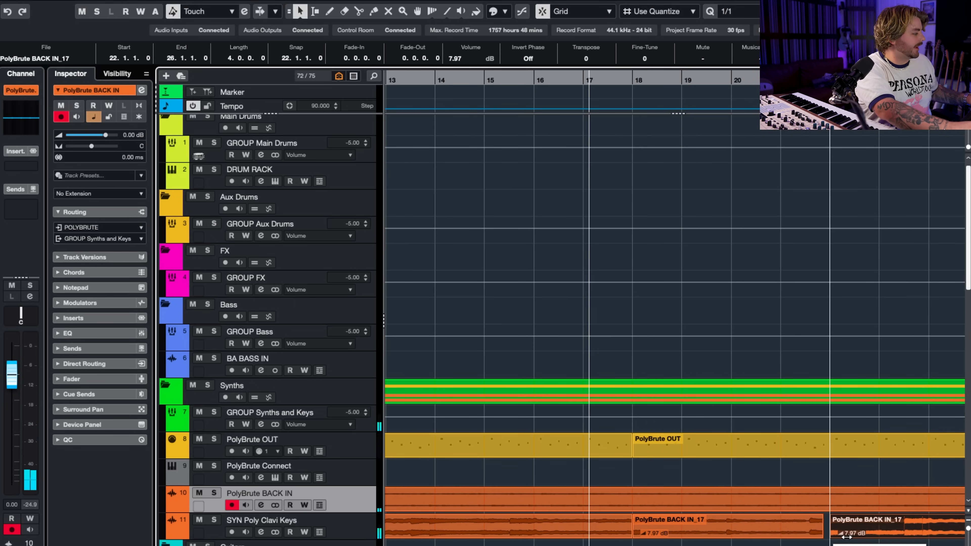
Extend the copied Clavi Keys event's start back without snapping to meet the preceding event, crossfade the join and play it back.
{"action": "left_click", "coordinate": [742, 78]}
{"action": "key", "text": "j"}
{"action": "left_click_drag", "start_coordinate": [833, 535], "coordinate": [824, 535]}
{"action": "left_click", "coordinate": [810, 531], "text": "shift"}
{"action": "key", "text": "x"}
{"action": "key", "text": "space"}
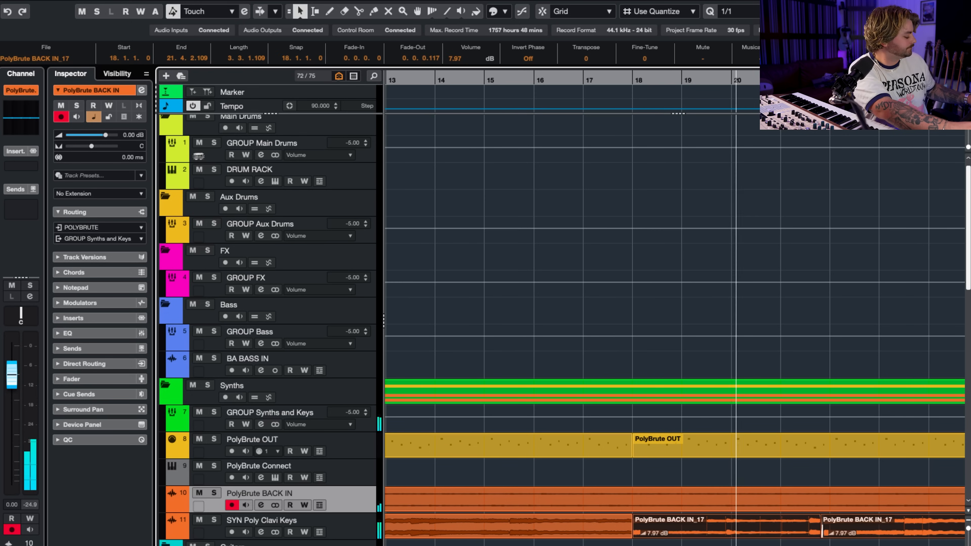
{"action": "scroll", "coordinate": [830, 534], "scroll_direction": "up", "scroll_amount": 5}
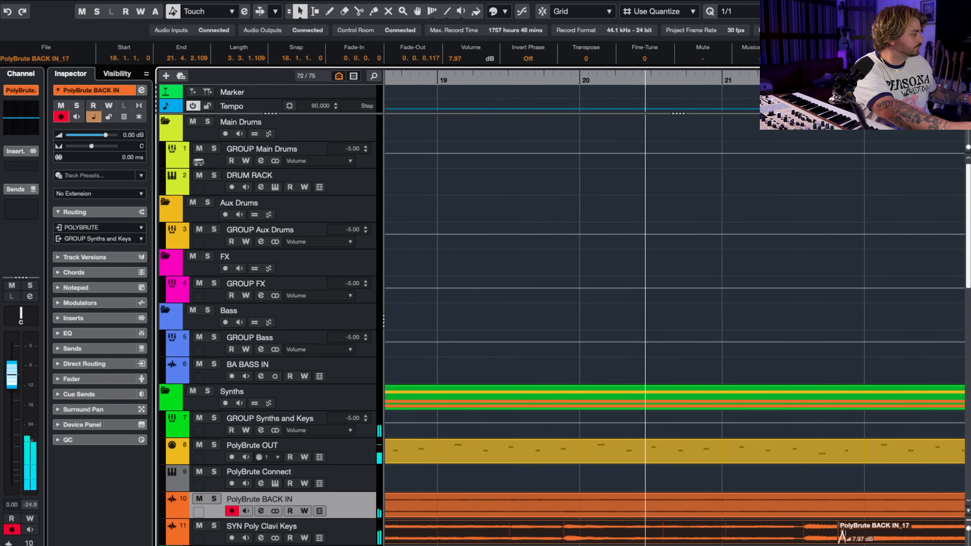
{"action": "scroll", "coordinate": [675, 308], "scroll_direction": "right", "scroll_amount": 5}
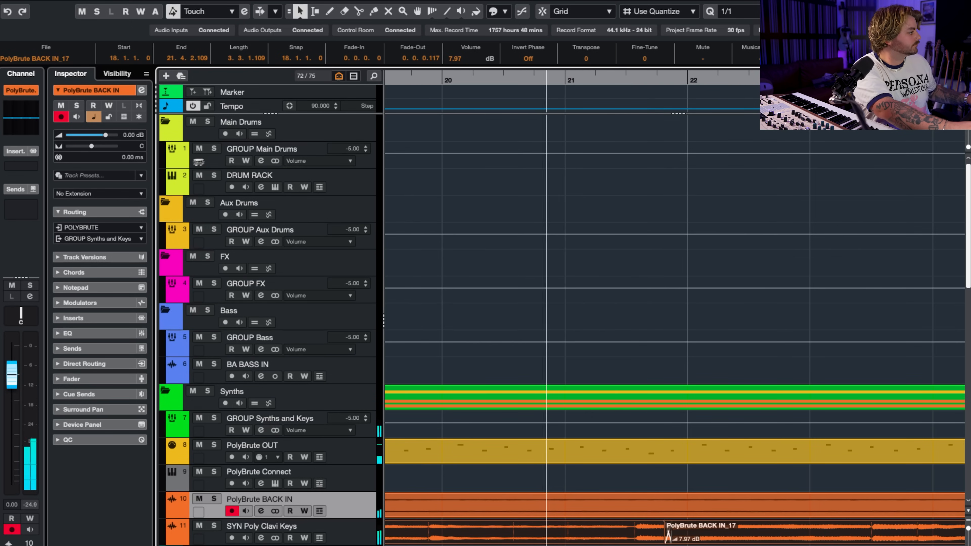
{"action": "scroll", "coordinate": [675, 308], "scroll_direction": "right", "scroll_amount": 5}
{"action": "scroll", "coordinate": [675, 308], "scroll_direction": "up", "scroll_amount": 3}
Split the PolyBrute BACK IN take at bar 26 and delete the leftover audio beyond it.
{"action": "scroll", "coordinate": [810, 542], "scroll_direction": "down", "scroll_amount": 3}
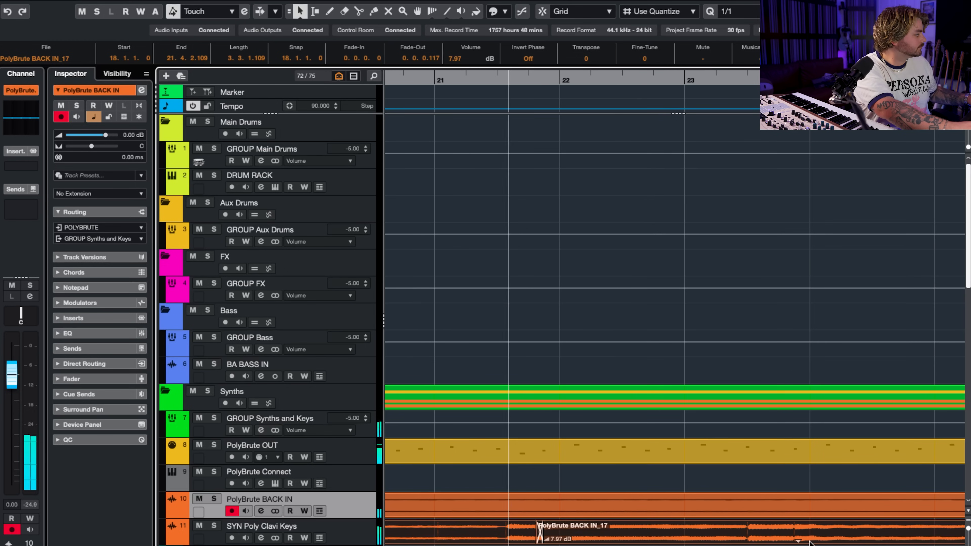
{"action": "scroll", "coordinate": [818, 542], "scroll_direction": "down", "scroll_amount": 3}
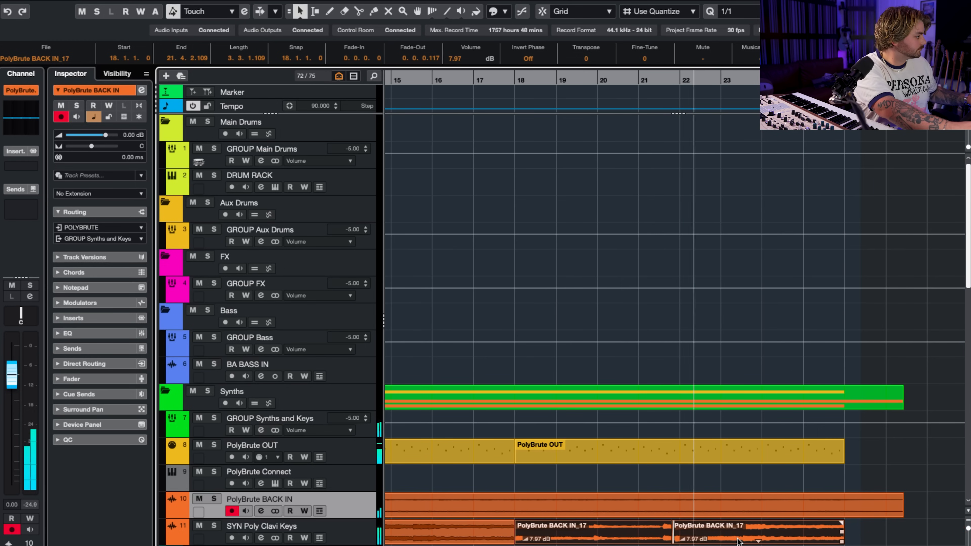
{"action": "key", "text": "3"}
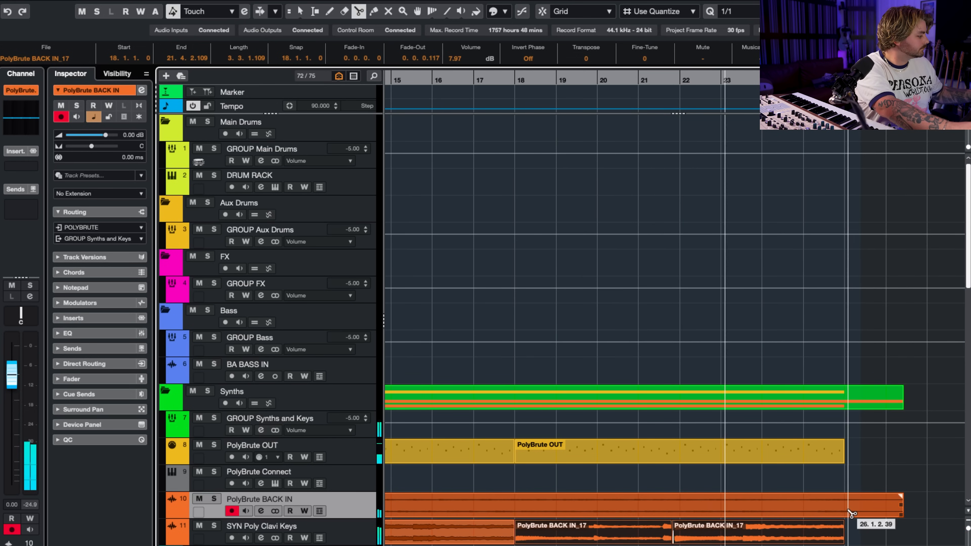
{"action": "left_click", "coordinate": [846, 513]}
{"action": "key", "text": "Delete"}
{"action": "key", "text": "1"}
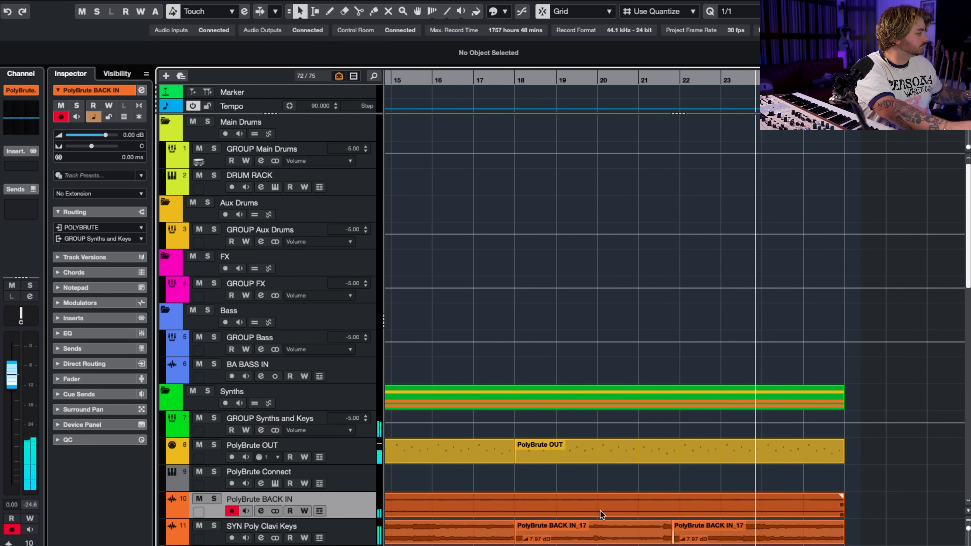
Duplicate the PolyBrute BACK IN track, keeping the recorded take on a track named SYN Poly Arp Lead.
{"action": "scroll", "coordinate": [516, 509], "scroll_direction": "down", "scroll_amount": 6}
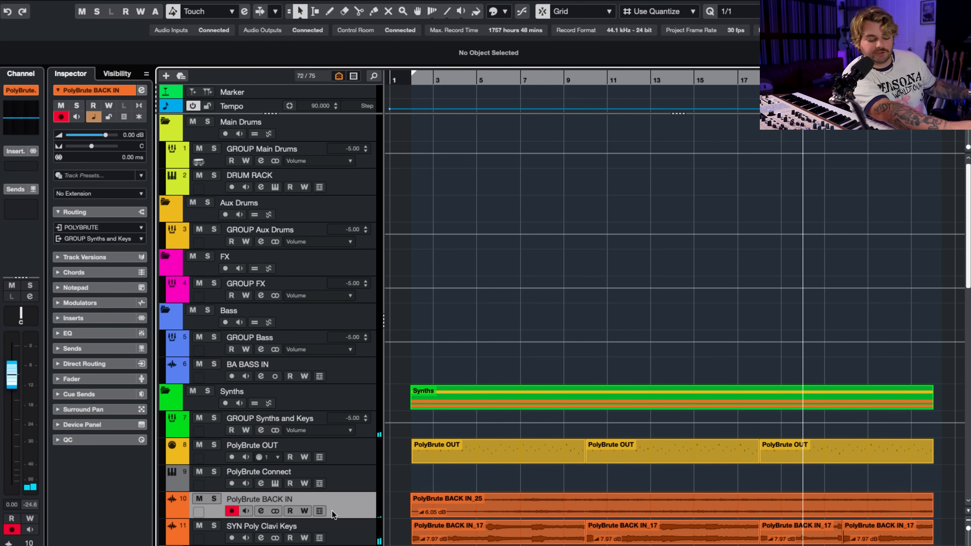
{"action": "right_click", "coordinate": [338, 506]}
{"action": "left_click", "coordinate": [376, 544]}
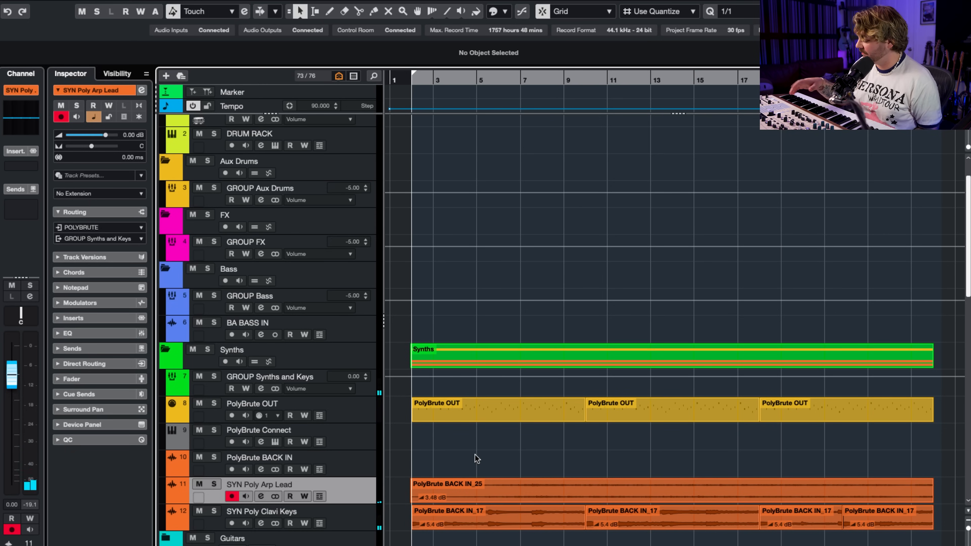
Open the PolyBrute Connect editor and try The Day After preset for a new layer.
{"action": "scroll", "coordinate": [475, 455], "scroll_direction": "right", "scroll_amount": 2}
{"action": "scroll", "coordinate": [475, 455], "scroll_direction": "up", "scroll_amount": 1}
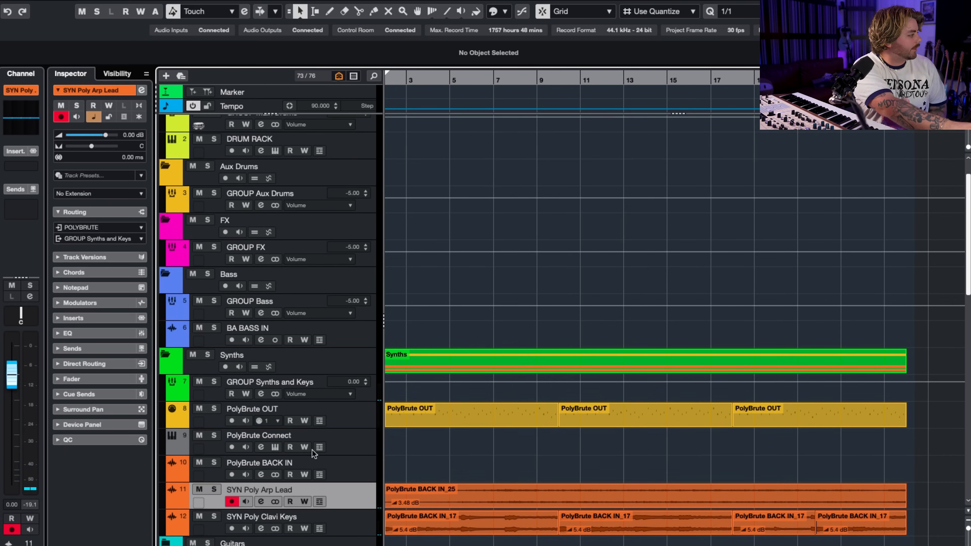
{"action": "left_click", "coordinate": [274, 447]}
{"action": "left_click", "coordinate": [777, 454]}
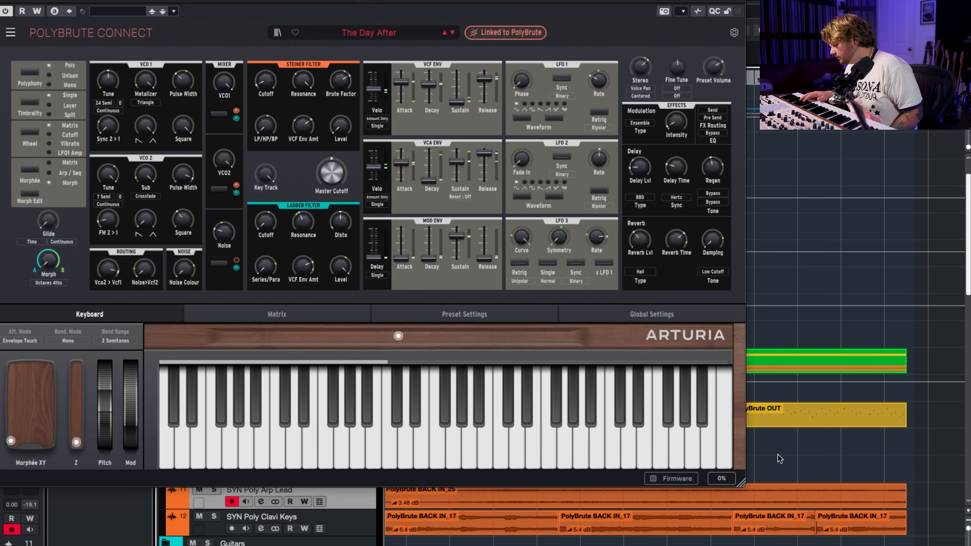
Choose the Sun Eclipse preset and record it as a new audio take on PolyBrute BACK IN.
{"action": "scroll", "coordinate": [777, 455], "scroll_direction": "up", "scroll_amount": 2}
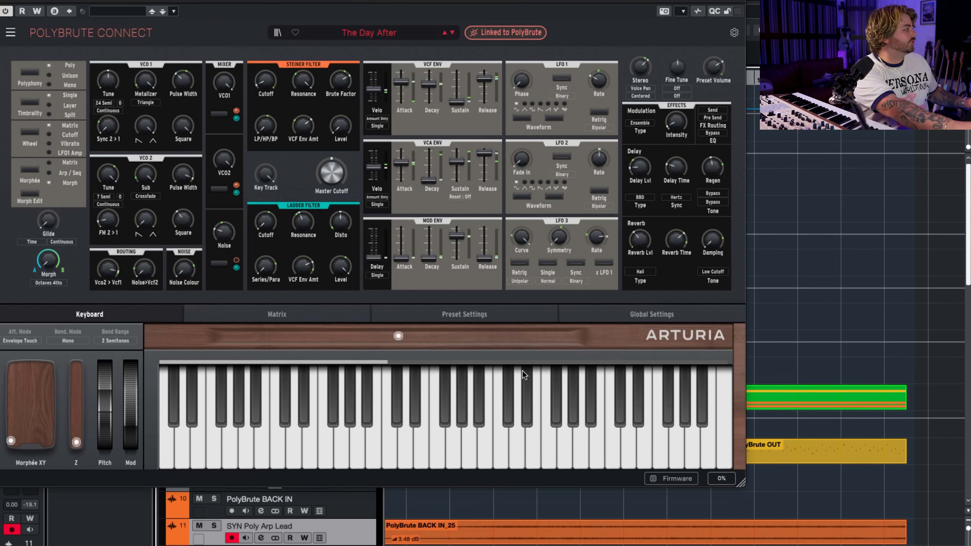
{"action": "key", "text": "Up"}
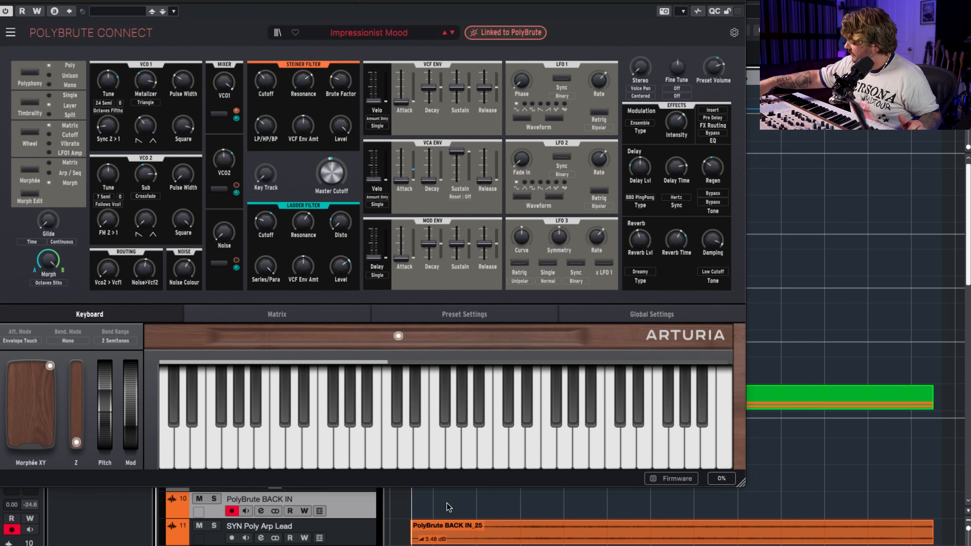
{"action": "scroll", "coordinate": [535, 505], "scroll_direction": "down", "scroll_amount": 1}
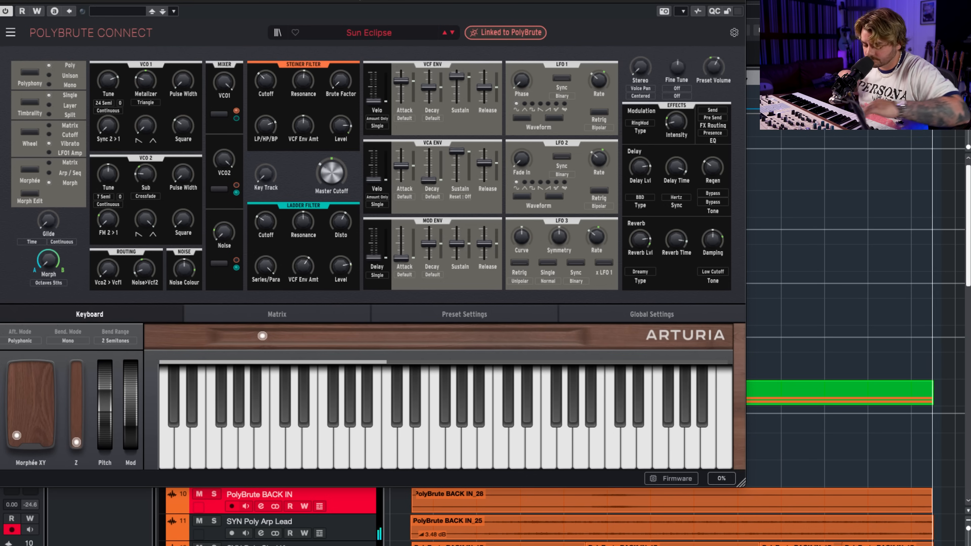
{"action": "key", "text": "space"}
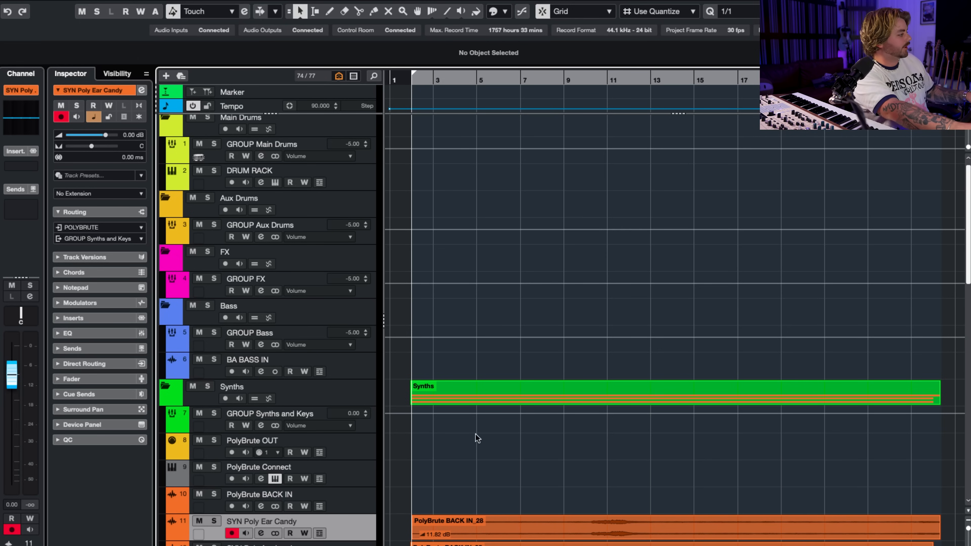
Play back the layered synth tracks and open the channel settings of SYN Poly Ear Candy.
{"action": "key", "text": "space"}
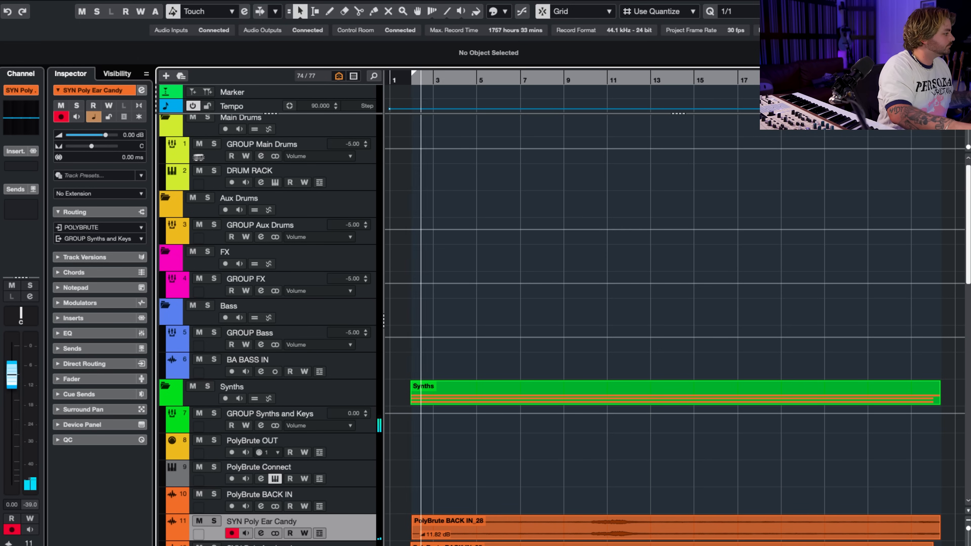
{"action": "scroll", "coordinate": [797, 506], "scroll_direction": "down", "scroll_amount": 1}
{"action": "scroll", "coordinate": [797, 507], "scroll_direction": "down", "scroll_amount": 2}
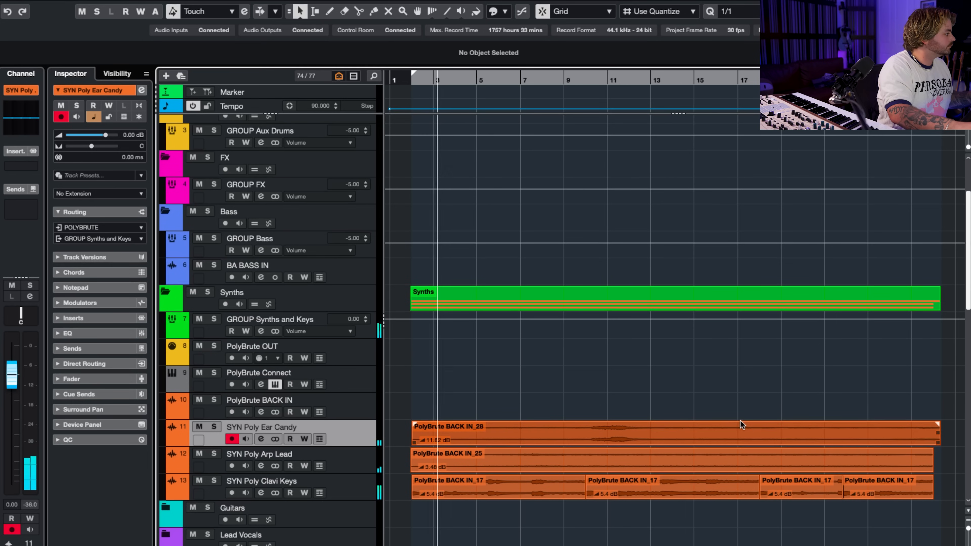
{"action": "left_click", "coordinate": [261, 439]}
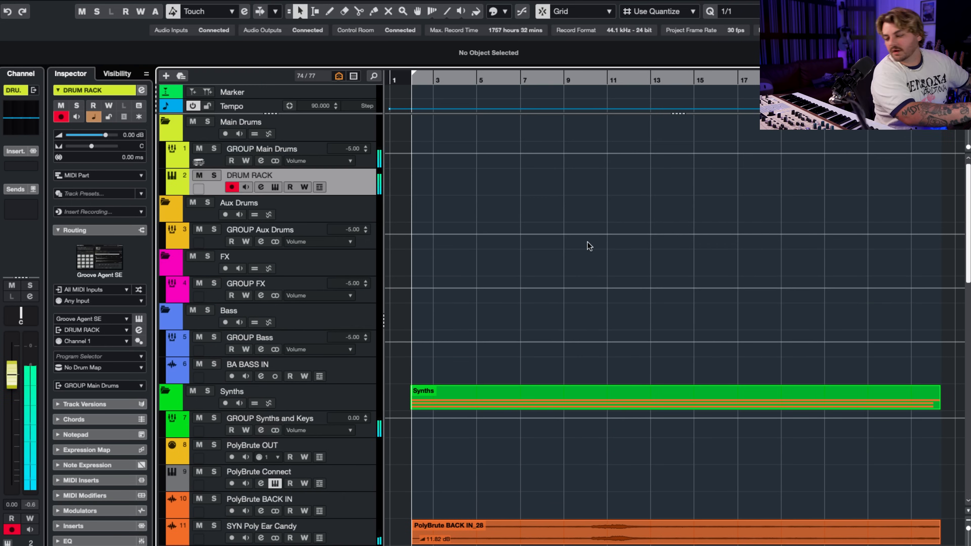
Route the DRUM RACK kick and snare to separate Groove Agent SE outputs and insert RE-201 on DR Snare.
{"action": "scroll", "coordinate": [589, 243], "scroll_direction": "down", "scroll_amount": 1}
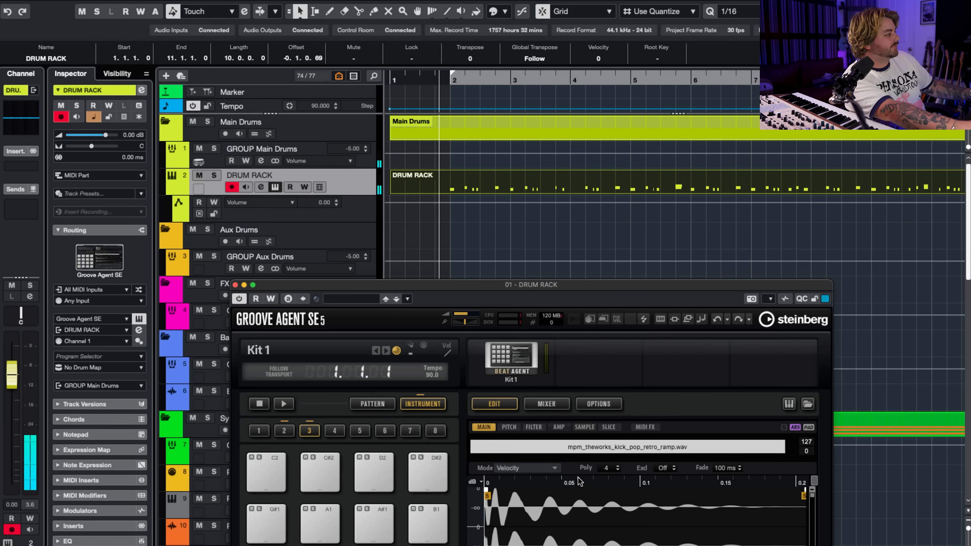
{"action": "left_click_drag", "start_coordinate": [555, 377], "coordinate": [546, 197]}
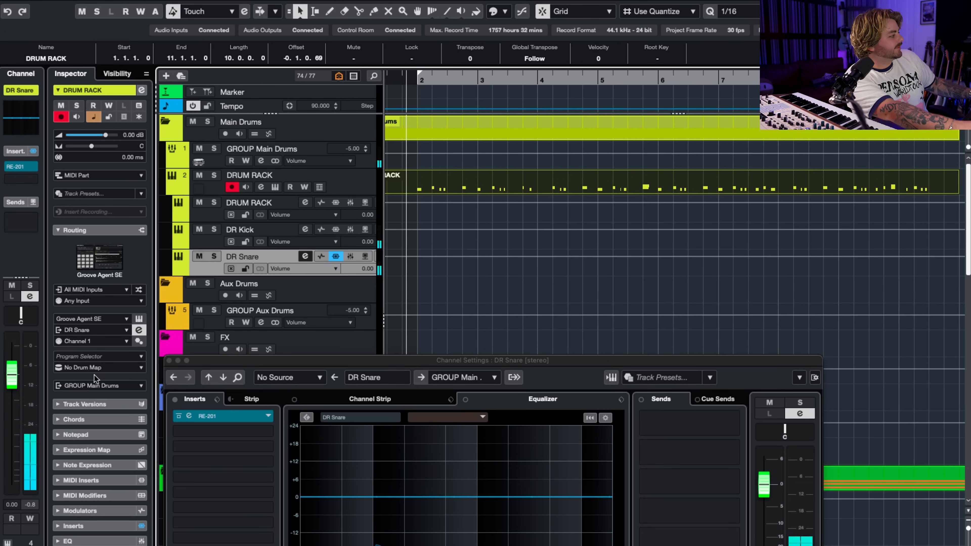
{"action": "left_click", "coordinate": [169, 361]}
Open the DR Kick channel settings and add an effect to its first insert slot.
{"action": "left_click", "coordinate": [305, 230]}
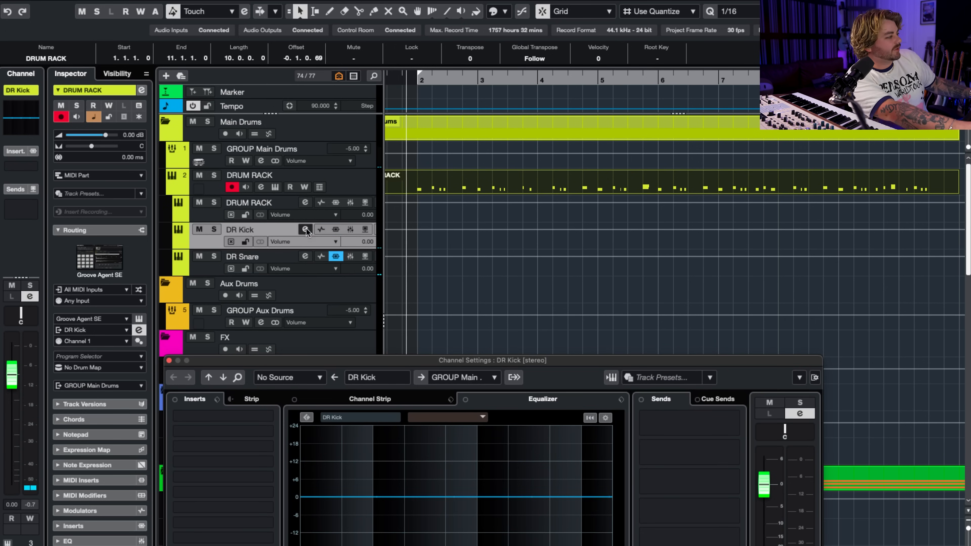
{"action": "left_click", "coordinate": [215, 416]}
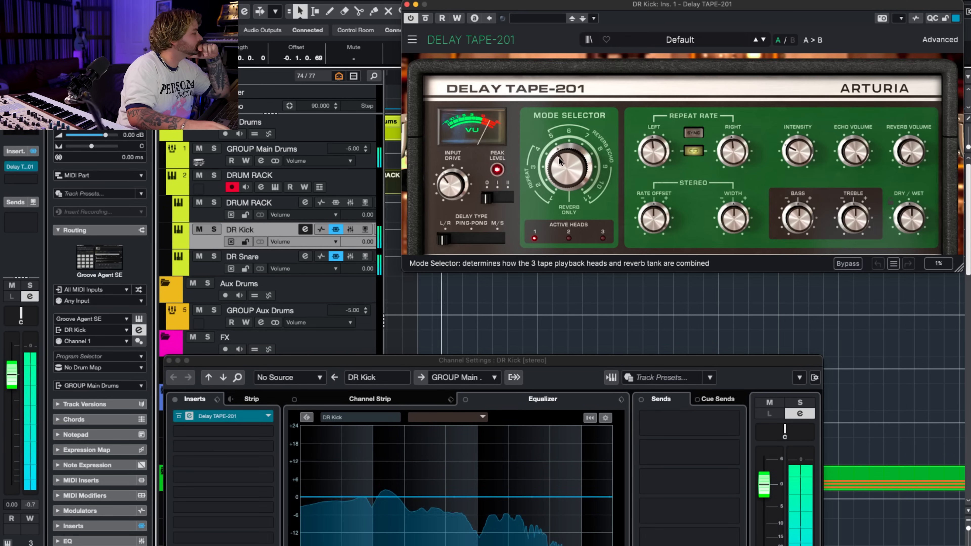
{"action": "left_click_drag", "start_coordinate": [558, 157], "coordinate": [558, 158]}
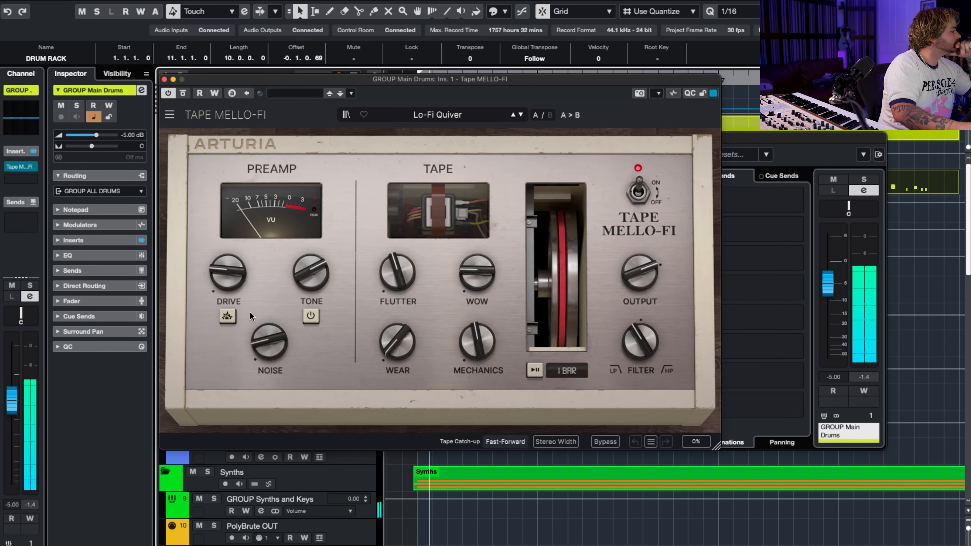
On GROUP Main Drums, set Tape MELLO-FI's filter to 2% low-pass and adjust its mechanics, tone, noise and drive from the Lo-Fi Quiver preset.
{"action": "left_click", "coordinate": [228, 316]}
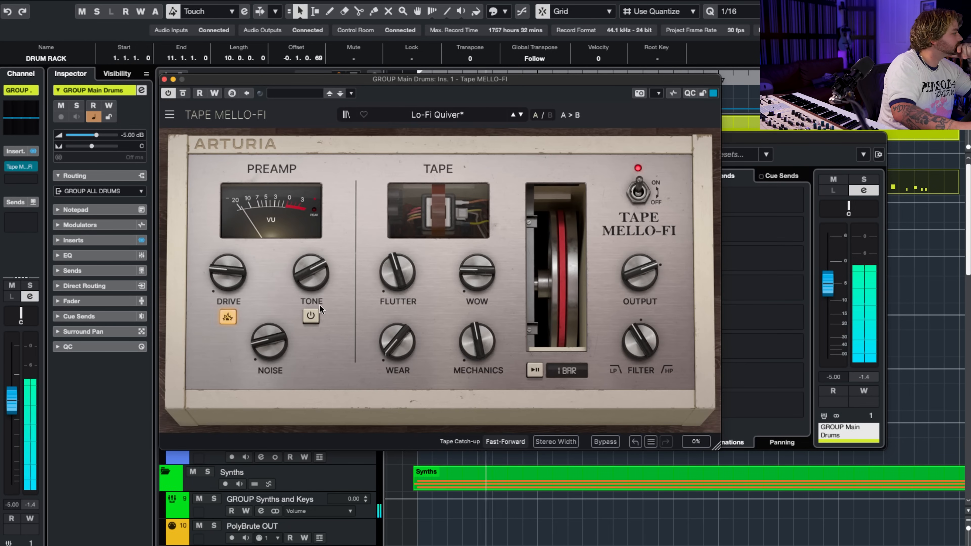
{"action": "mouse_move", "coordinate": [640, 342]}
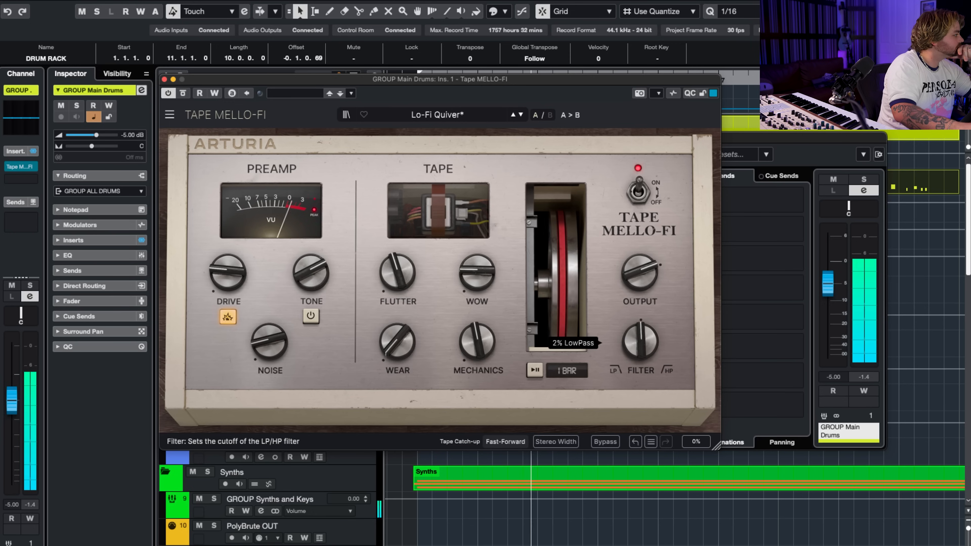
{"action": "left_click_drag", "start_coordinate": [477, 340], "coordinate": [476, 363]}
{"action": "left_click", "coordinate": [311, 316]}
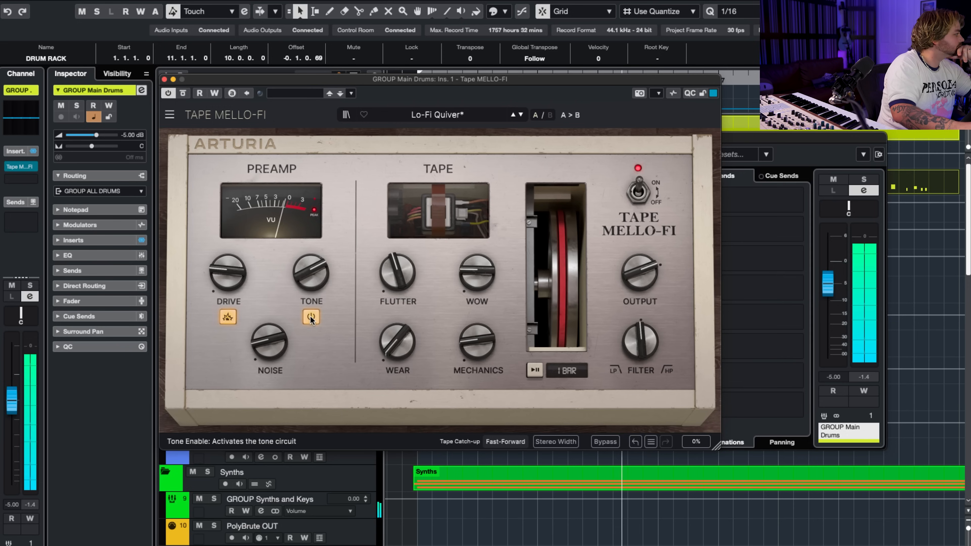
{"action": "left_click", "coordinate": [311, 315]}
{"action": "left_click_drag", "start_coordinate": [270, 346], "coordinate": [269, 345]}
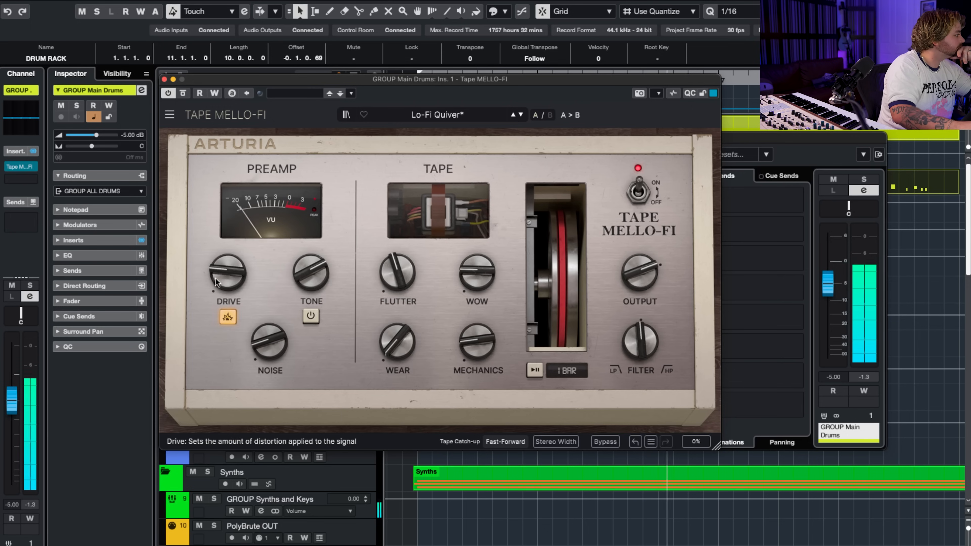
{"action": "left_click_drag", "start_coordinate": [228, 272], "coordinate": [228, 252]}
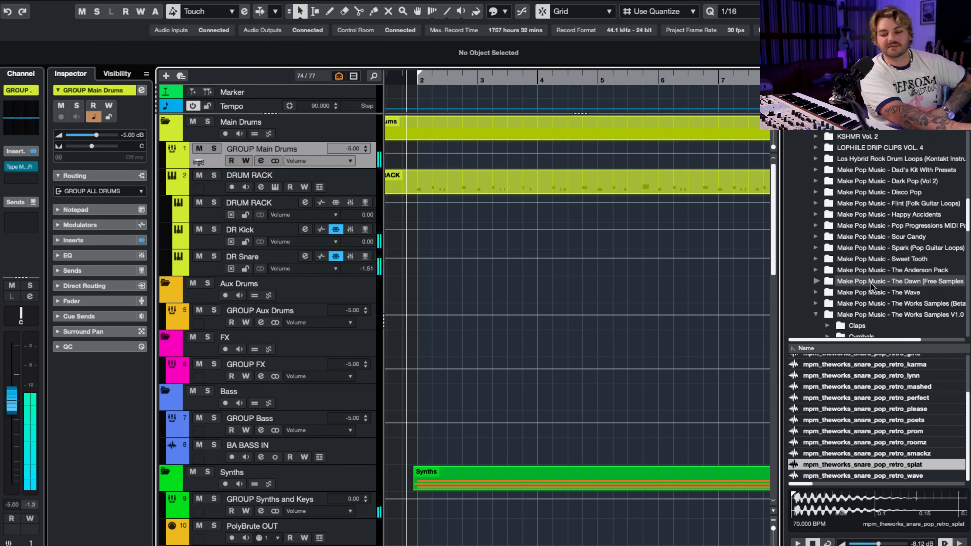
Add the 92bpm_Kerope_Loop5_Natural drum loop from the media browser to a new audio track at bar 2.
{"action": "scroll", "coordinate": [876, 282], "scroll_direction": "down", "scroll_amount": 5}
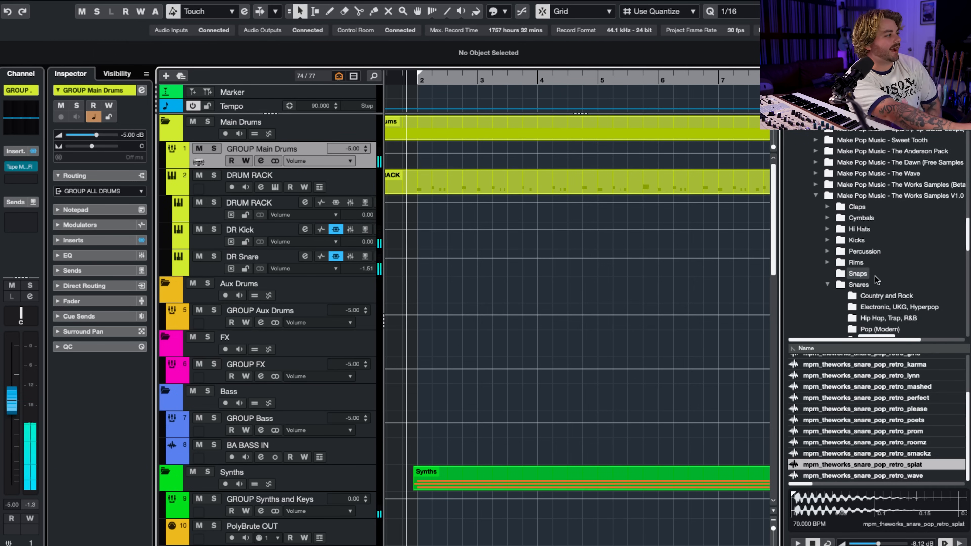
{"action": "left_click", "coordinate": [876, 426]}
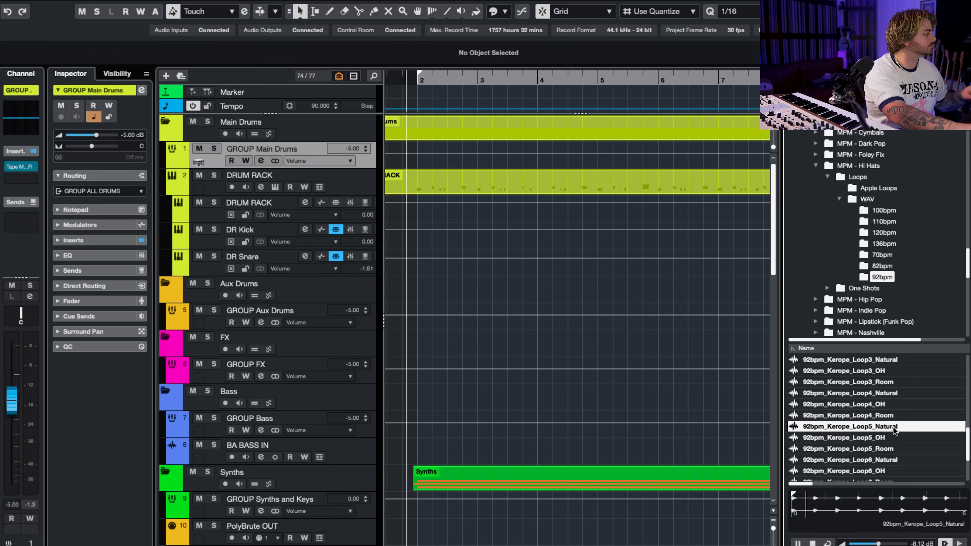
{"action": "left_click_drag", "start_coordinate": [893, 431], "coordinate": [413, 171]}
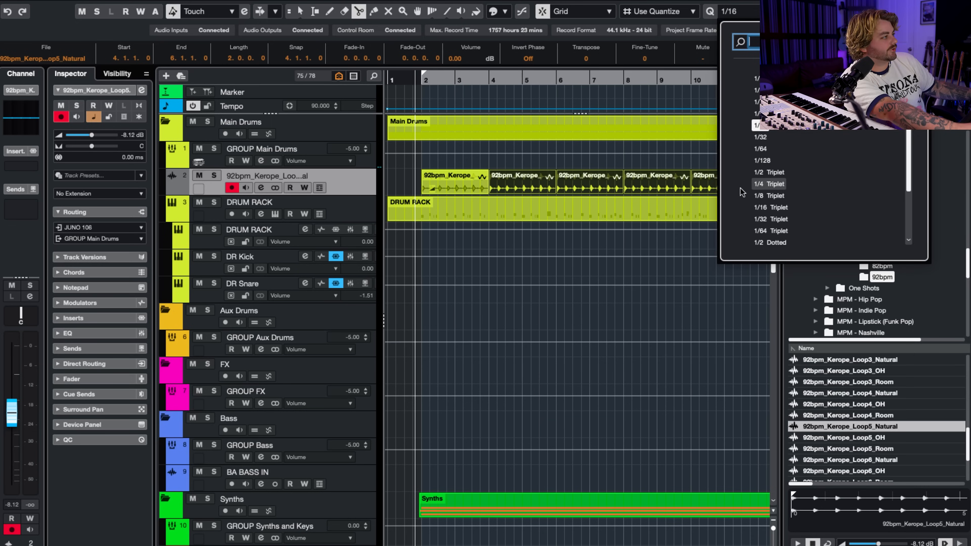
Set the quantize grid to 1/1, then trim the drum parts to bars 2–10 and repeat them from bar 10.
{"action": "left_click", "coordinate": [765, 78]}
{"action": "left_click", "coordinate": [693, 211]}
{"action": "key", "text": "1"}
{"action": "left_click", "coordinate": [707, 212]}
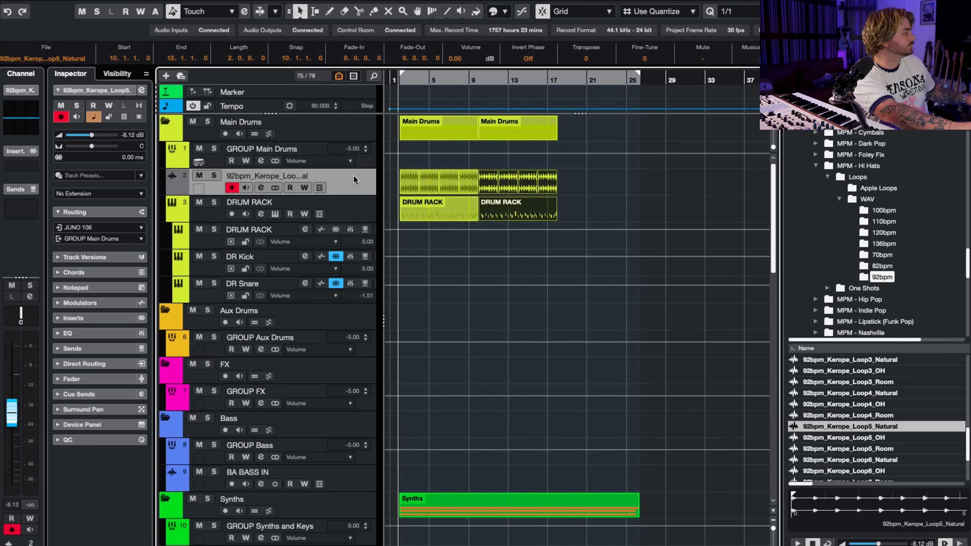
{"action": "key", "text": "space"}
{"action": "scroll", "coordinate": [394, 194], "scroll_direction": "up", "scroll_amount": 5}
{"action": "scroll", "coordinate": [392, 195], "scroll_direction": "left", "scroll_amount": 1}
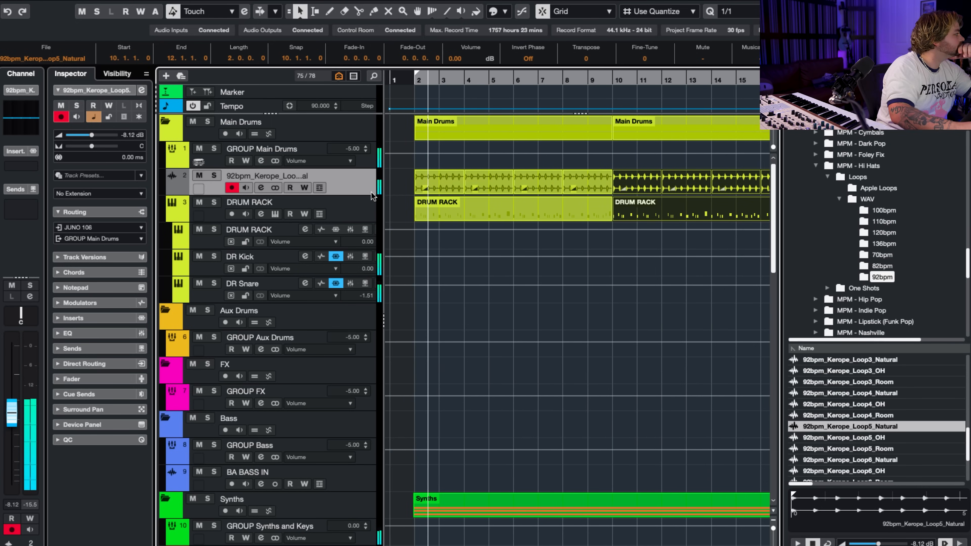
Move the 92bpm_Kerope_Loop5_Natural track directly beneath DR Snare and set its volume to -14.5 dB.
{"action": "left_click_drag", "start_coordinate": [371, 193], "coordinate": [360, 306]}
{"action": "left_click_drag", "start_coordinate": [89, 136], "coordinate": [84, 136]}
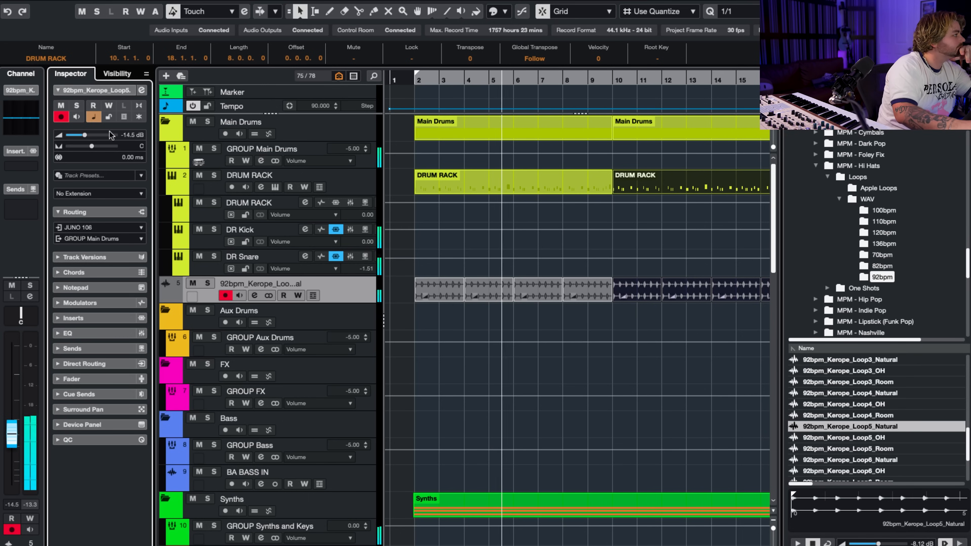
{"action": "left_click", "coordinate": [948, 11]}
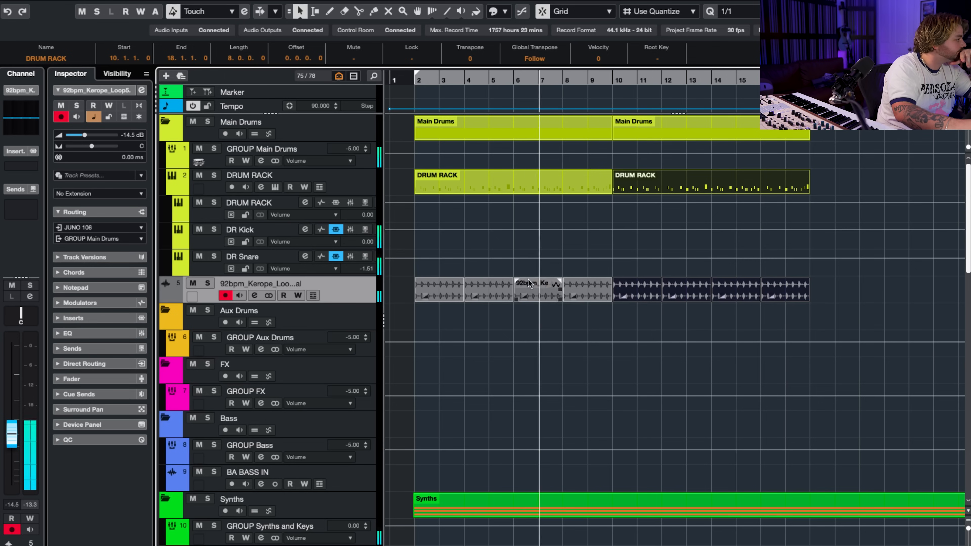
{"action": "left_click_drag", "start_coordinate": [344, 285], "coordinate": [364, 166]}
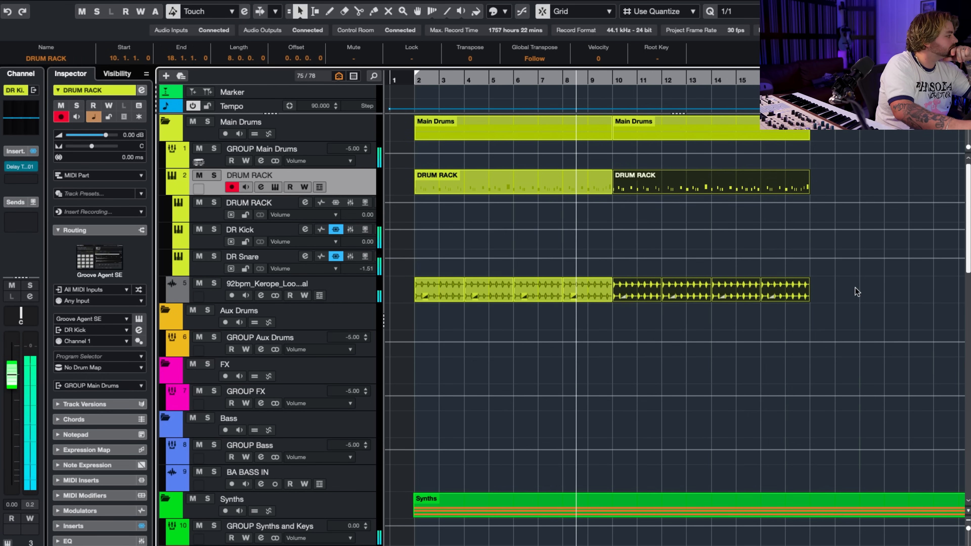
Open the PolyBrute Connect instrument and load the Analog Bass preset.
{"action": "scroll", "coordinate": [477, 473], "scroll_direction": "down", "scroll_amount": 6}
{"action": "left_click", "coordinate": [346, 353]}
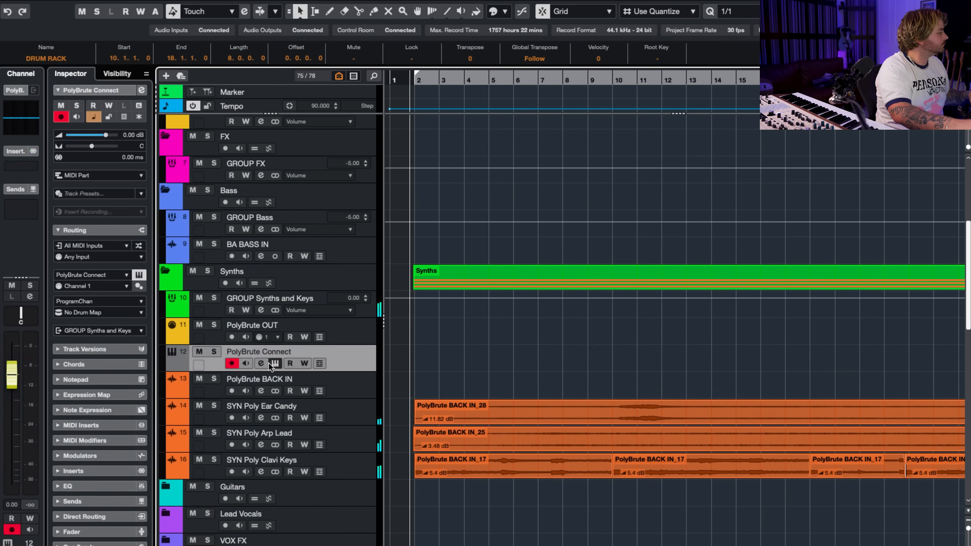
{"action": "left_click", "coordinate": [272, 363]}
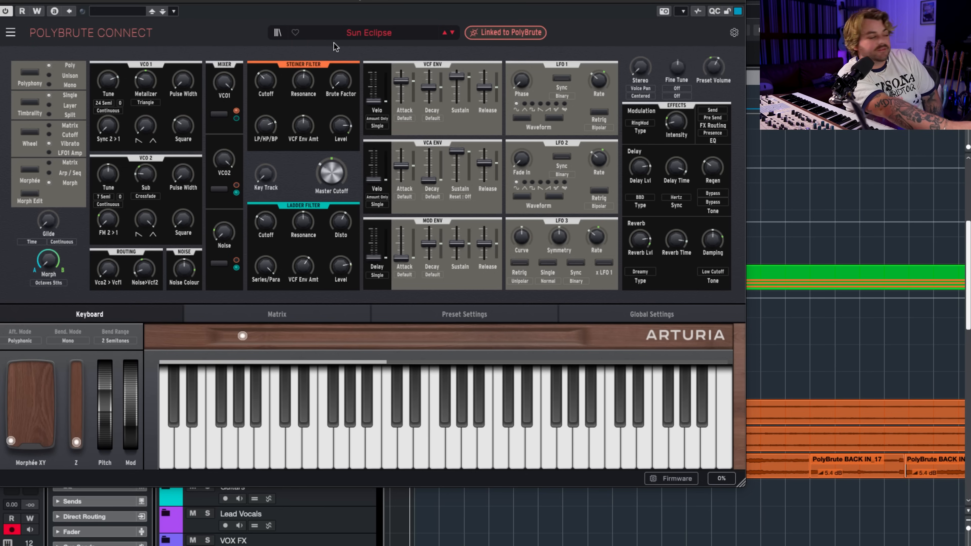
{"action": "left_click", "coordinate": [348, 34]}
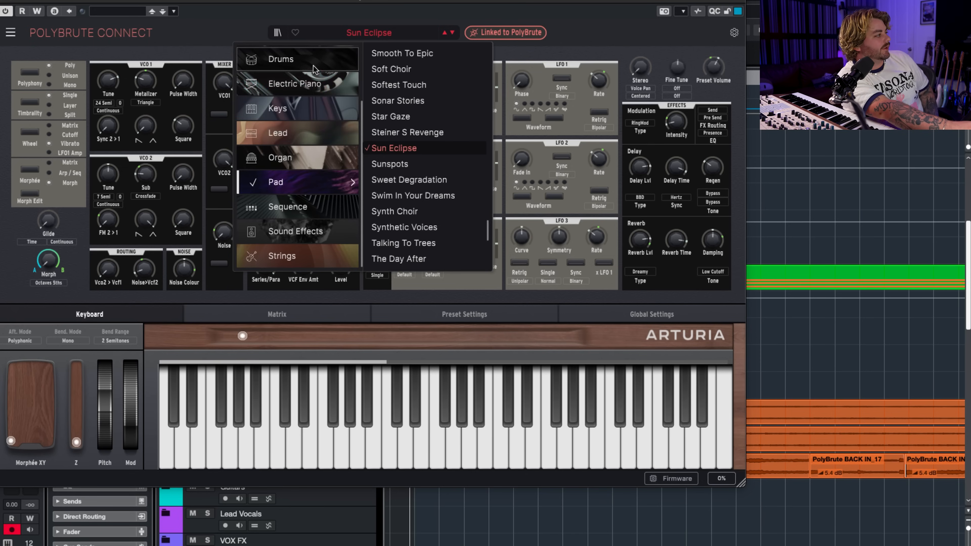
{"action": "scroll", "coordinate": [306, 89], "scroll_direction": "up", "scroll_amount": 3}
{"action": "mouse_move", "coordinate": [305, 89]}
{"action": "left_click", "coordinate": [428, 116]}
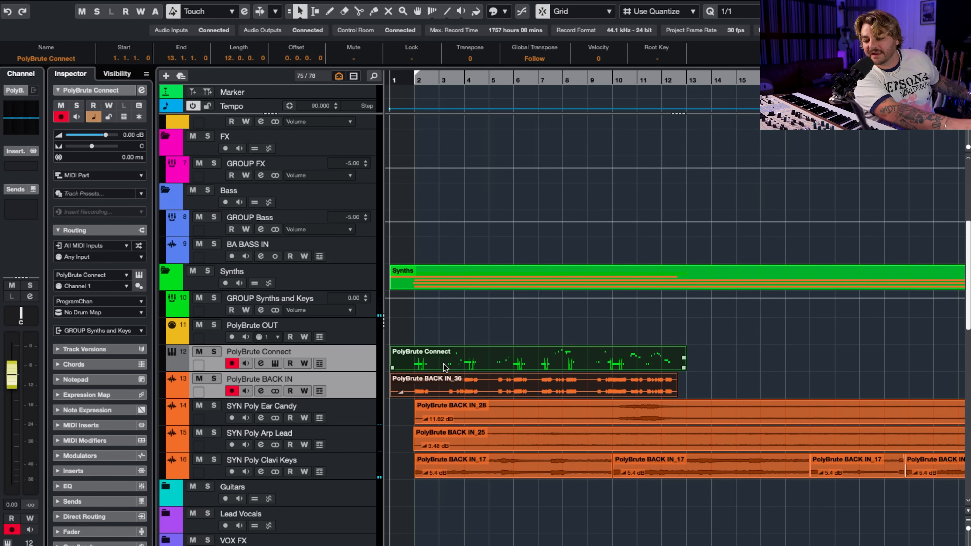
Split the PolyBrute BACK IN_36 bass take just before bar 2 and again shortly after beat 2 of that bar.
{"action": "scroll", "coordinate": [444, 365], "scroll_direction": "up", "scroll_amount": 2}
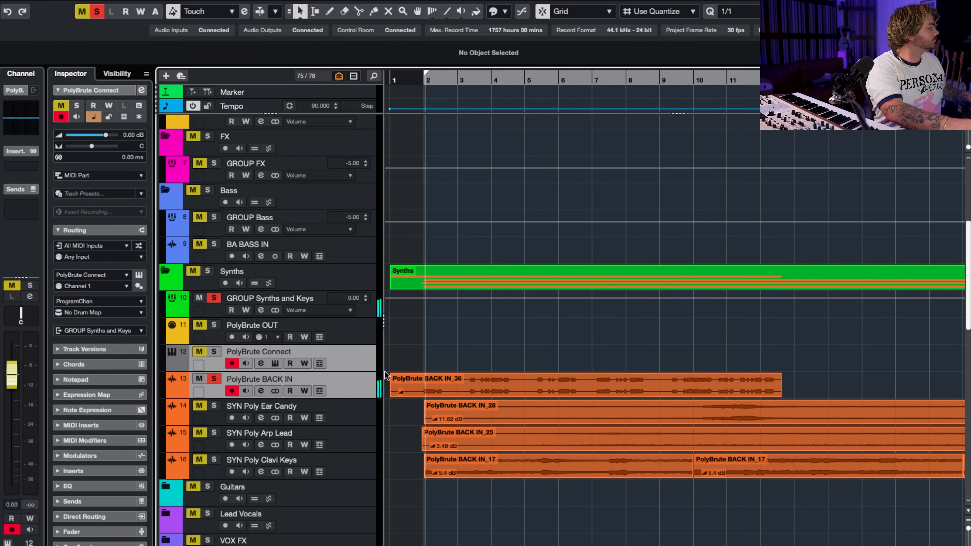
{"action": "scroll", "coordinate": [429, 374], "scroll_direction": "up", "scroll_amount": 2}
{"action": "scroll", "coordinate": [429, 377], "scroll_direction": "up", "scroll_amount": 2}
{"action": "key", "text": "3"}
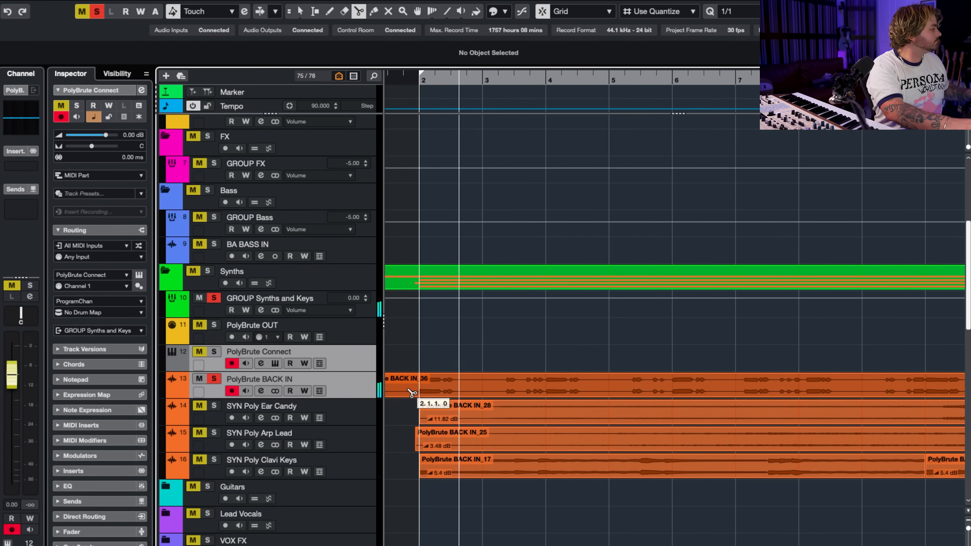
{"action": "scroll", "coordinate": [429, 387], "scroll_direction": "up", "scroll_amount": 3}
{"action": "scroll", "coordinate": [446, 392], "scroll_direction": "down", "scroll_amount": 1}
{"action": "scroll", "coordinate": [449, 391], "scroll_direction": "left", "scroll_amount": 1}
{"action": "key", "text": "j"}
{"action": "left_click", "coordinate": [754, 382]}
{"action": "left_click", "coordinate": [444, 386]}
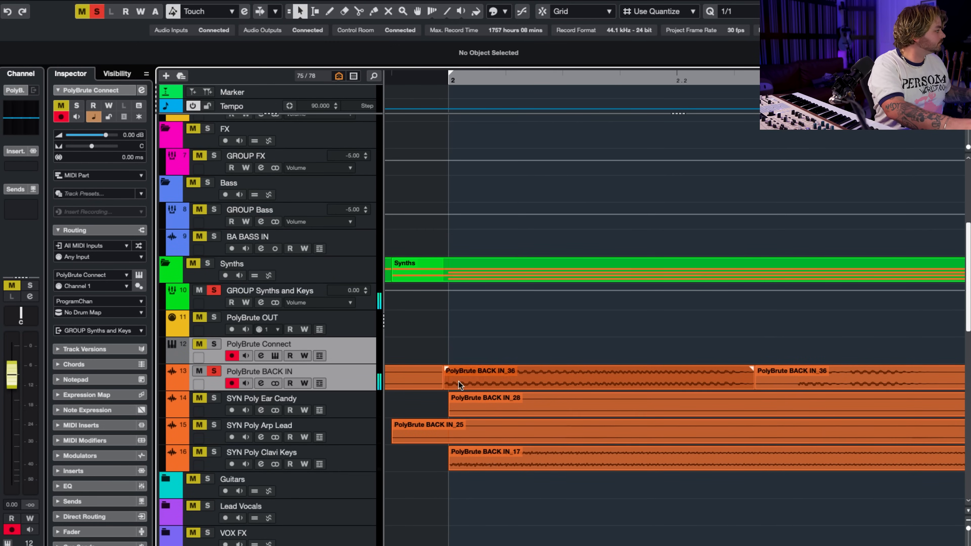
Delete the part of the bass take before bar 2 and trim the first remaining piece to start at 2.1.1.0.
{"action": "key", "text": "1"}
{"action": "left_click", "coordinate": [446, 386]}
{"action": "left_click", "coordinate": [436, 386]}
{"action": "key", "text": "Delete"}
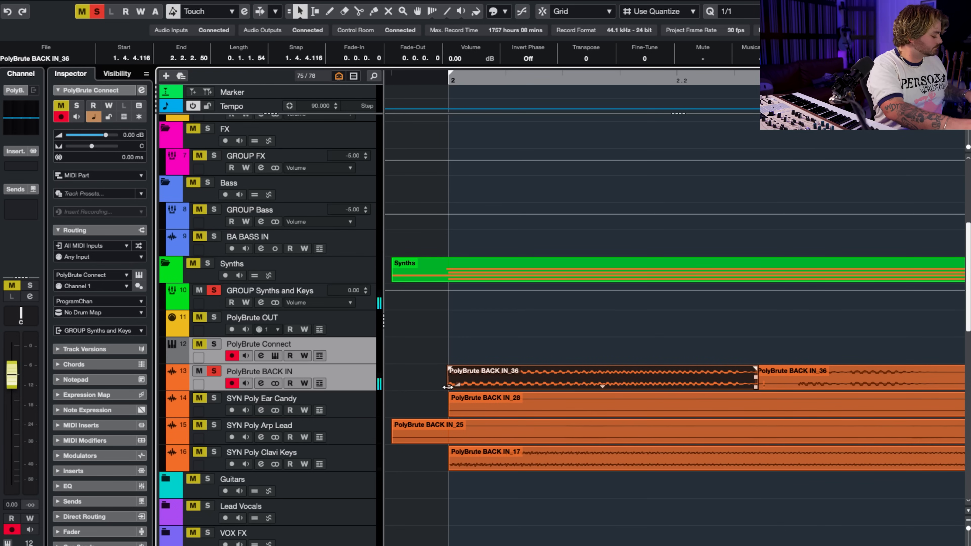
{"action": "left_click_drag", "start_coordinate": [446, 387], "coordinate": [449, 387]}
{"action": "scroll", "coordinate": [451, 387], "scroll_direction": "down", "scroll_amount": 8}
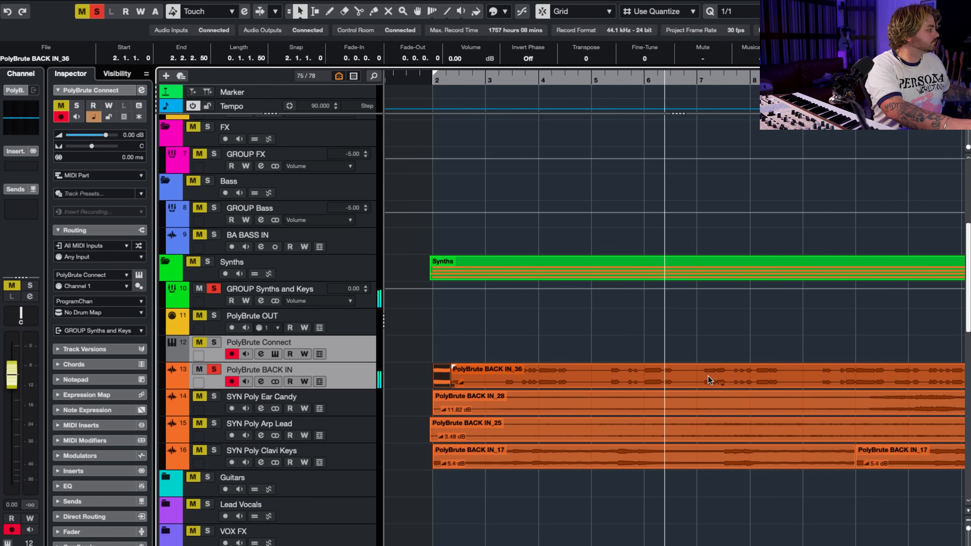
Split the PolyBrute BACK IN_36 take at bar 10 and delete everything after the cut.
{"action": "key", "text": "3"}
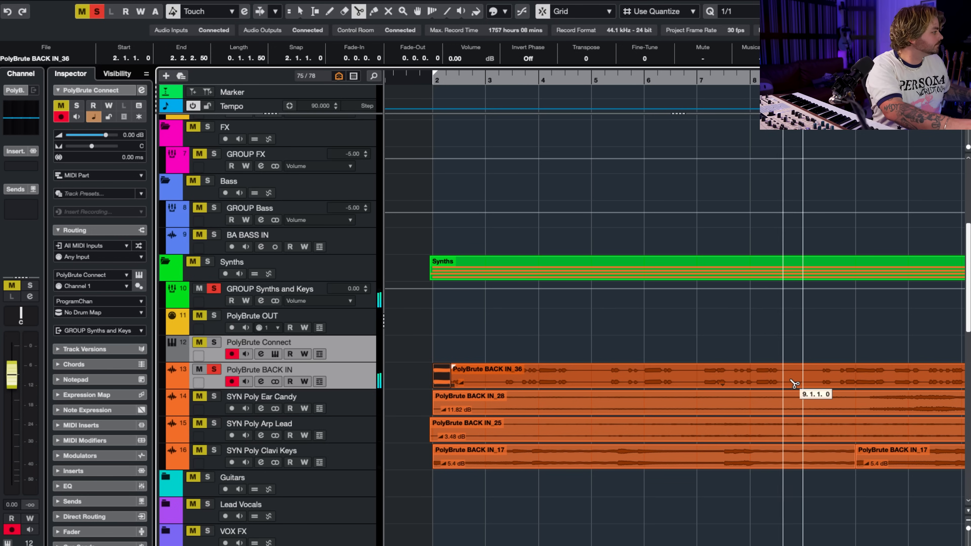
{"action": "left_click", "coordinate": [860, 383]}
{"action": "key", "text": "1"}
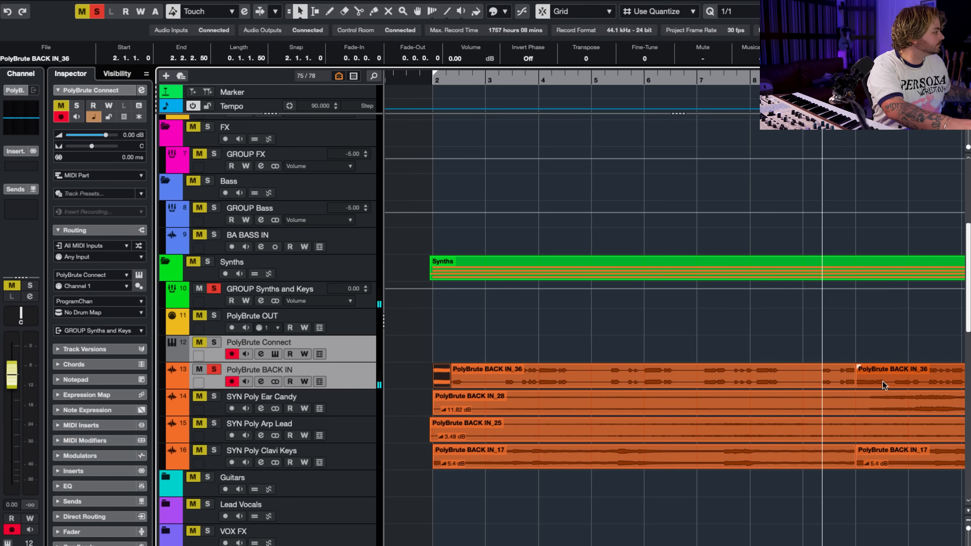
{"action": "left_click", "coordinate": [880, 382]}
{"action": "key", "text": "Delete"}
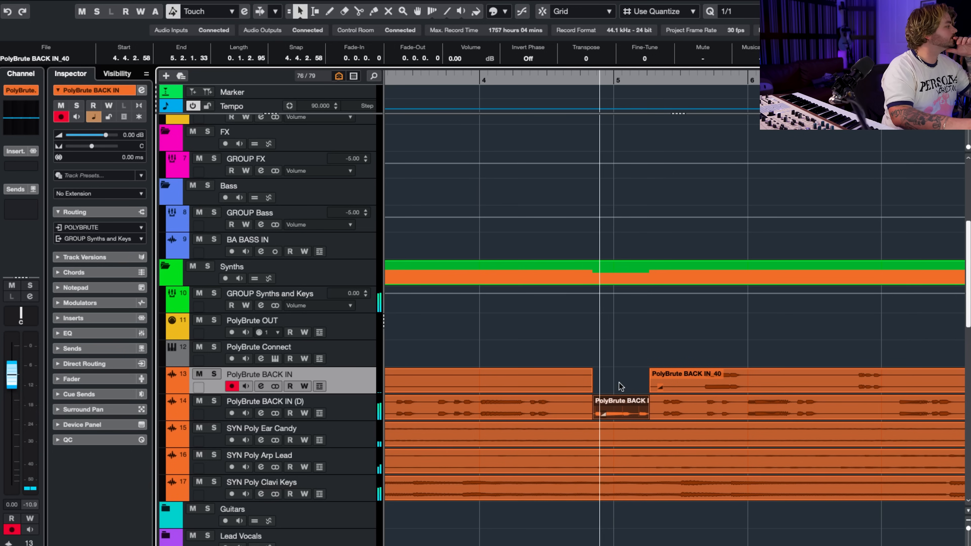
Delete the PolyBrute BACK IN_40 section before bar 5 and its short overlapping piece on PolyBrute BACK IN (D).
{"action": "left_click", "coordinate": [621, 415]}
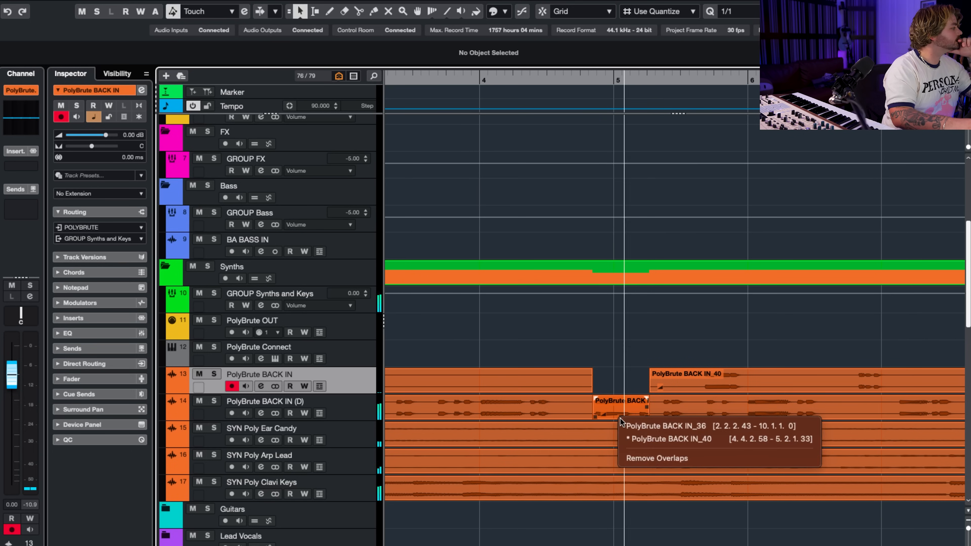
{"action": "left_click", "coordinate": [618, 413]}
{"action": "left_click", "coordinate": [575, 77]}
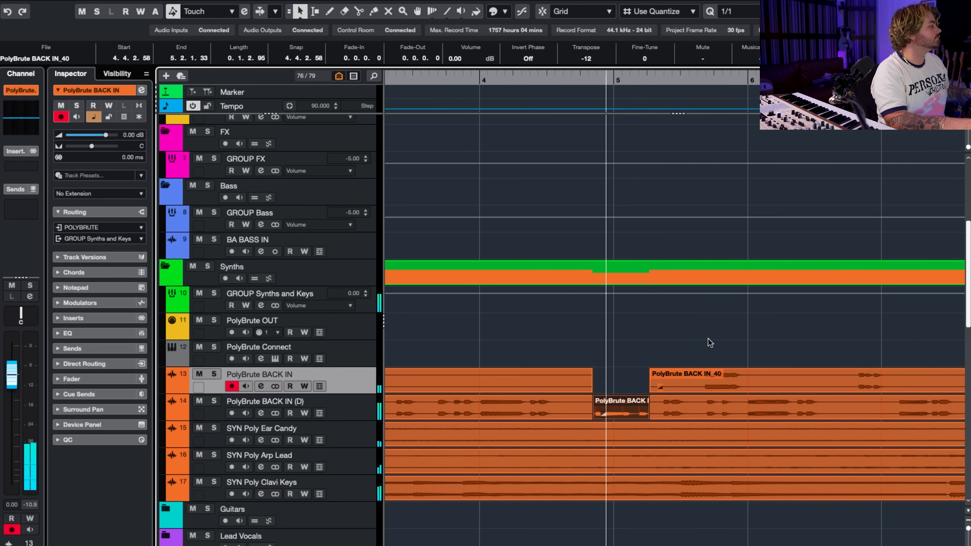
{"action": "left_click", "coordinate": [629, 355]}
{"action": "left_click", "coordinate": [554, 377]}
{"action": "key", "text": "Delete"}
{"action": "left_click", "coordinate": [623, 408]}
{"action": "key", "text": "Delete"}
{"action": "scroll", "coordinate": [663, 364], "scroll_direction": "down", "scroll_amount": 5}
Combine the bass takes on PolyBrute BACK IN (D) starting at bar 10 and mute the PolyBrute BACK IN track.
{"action": "key", "text": "3"}
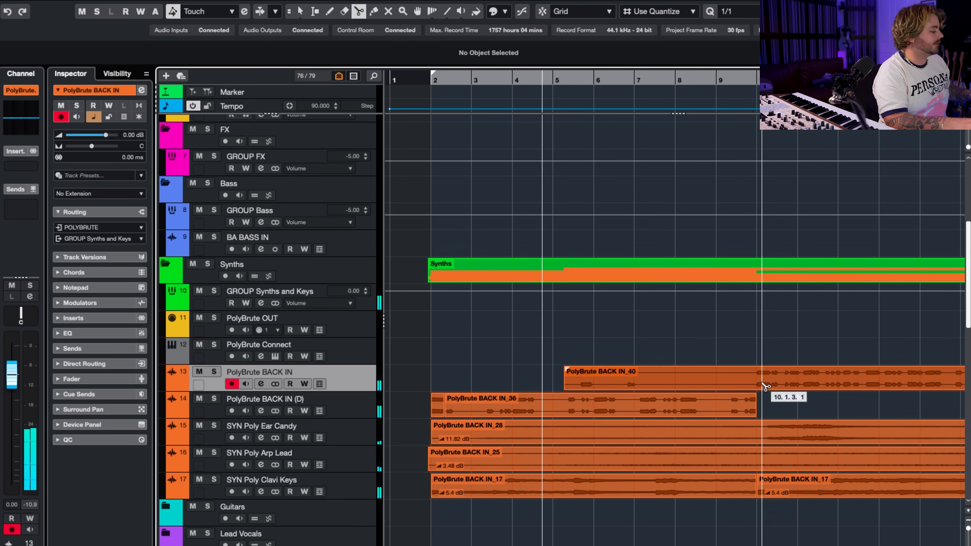
{"action": "scroll", "coordinate": [759, 386], "scroll_direction": "up", "scroll_amount": 5}
{"action": "scroll", "coordinate": [763, 390], "scroll_direction": "right", "scroll_amount": 1}
{"action": "key", "text": "m"}
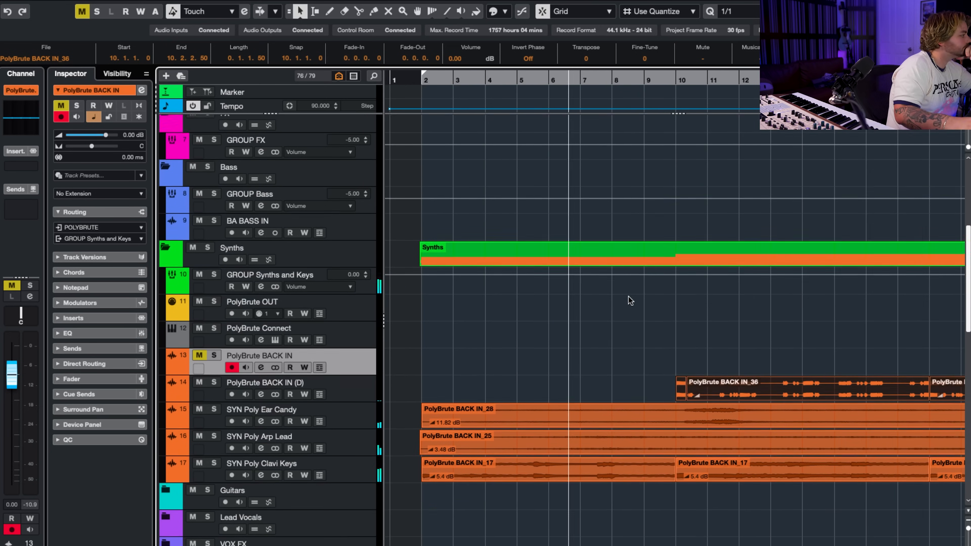
Open the channel settings of the Master Bus Automation track.
{"action": "scroll", "coordinate": [626, 302], "scroll_direction": "down", "scroll_amount": 1}
{"action": "scroll", "coordinate": [347, 244], "scroll_direction": "down", "scroll_amount": 20}
{"action": "left_click", "coordinate": [254, 153]}
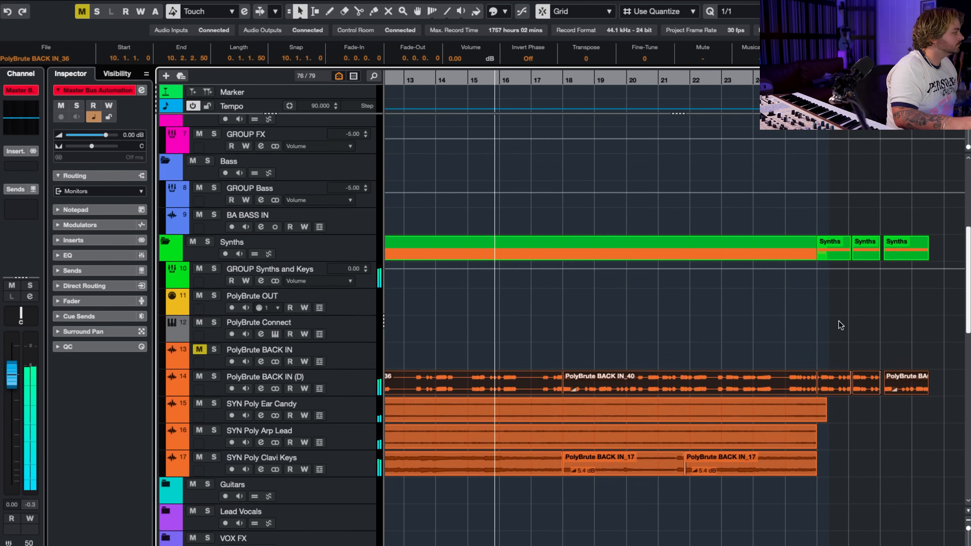
Split the bass clip on PolyBrute BACK IN (D) late in bar 15 and play back the edit.
{"action": "key", "text": "h"}
{"action": "key", "text": "h"}
{"action": "key", "text": "h"}
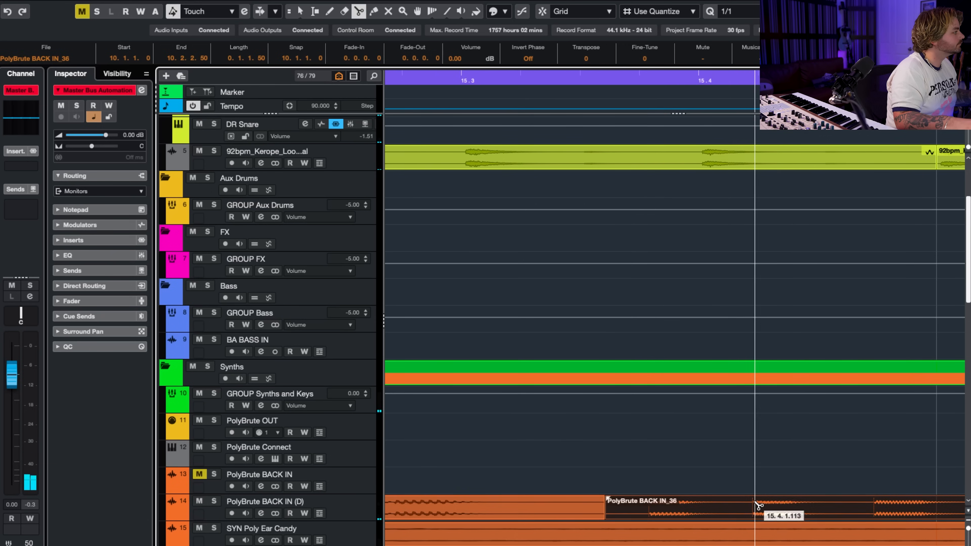
{"action": "left_click", "coordinate": [755, 502]}
{"action": "left_click", "coordinate": [652, 80]}
{"action": "key", "text": "g"}
{"action": "key", "text": "g"}
{"action": "key", "text": "g"}
{"action": "key", "text": "g"}
{"action": "key", "text": "space"}
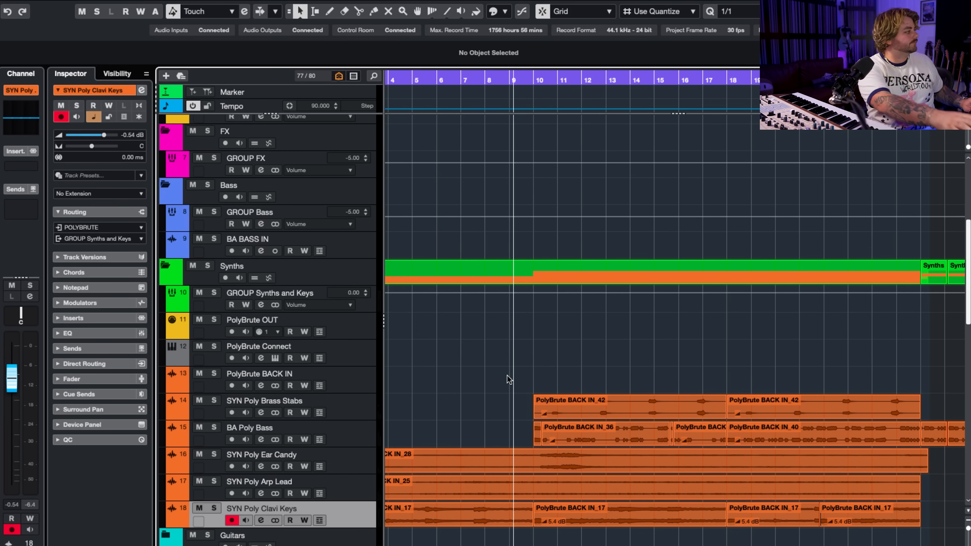
Play through the arrangement, then record a new PolyBrute part on PolyBrute BACK IN starting at bar 8.
{"action": "key", "text": "space"}
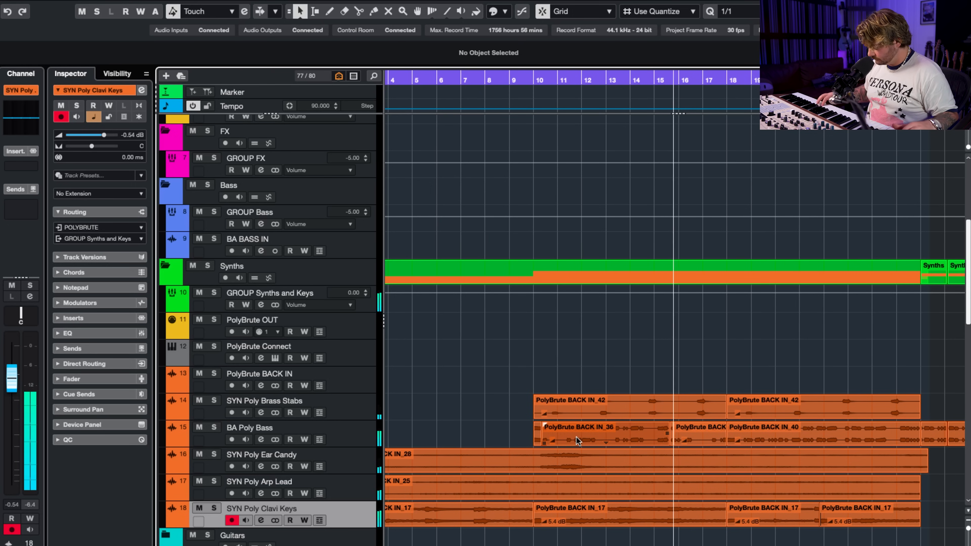
{"action": "key", "text": "space"}
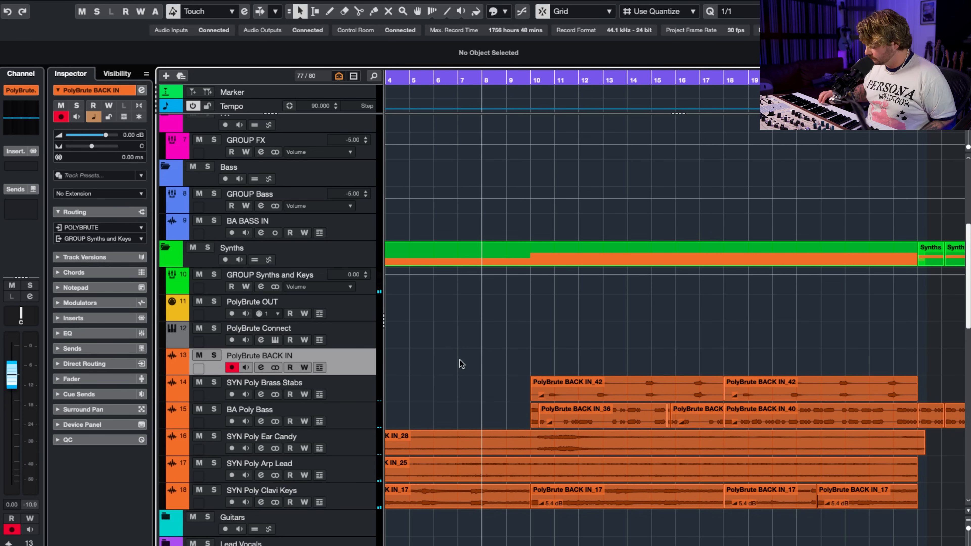
{"action": "key", "text": "KP_Multiply"}
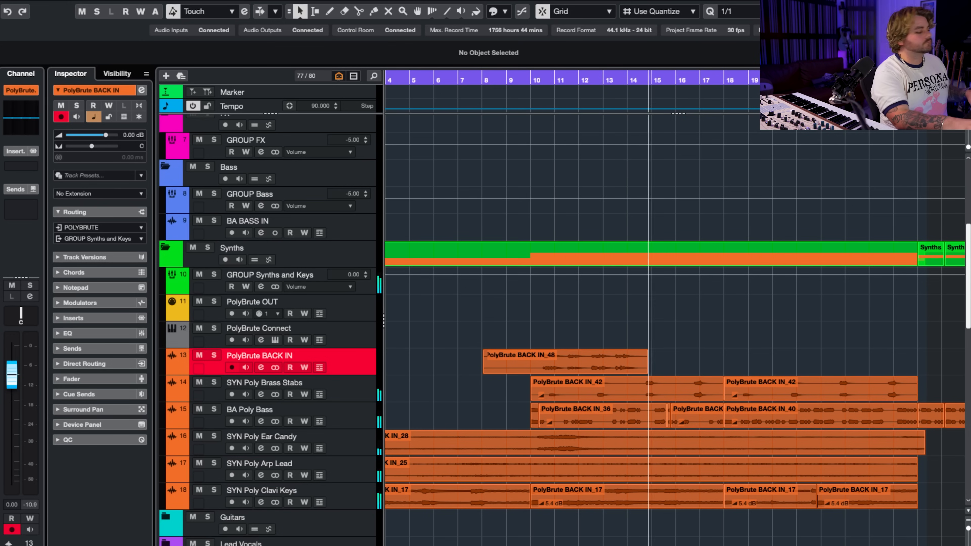
{"action": "key", "text": "space"}
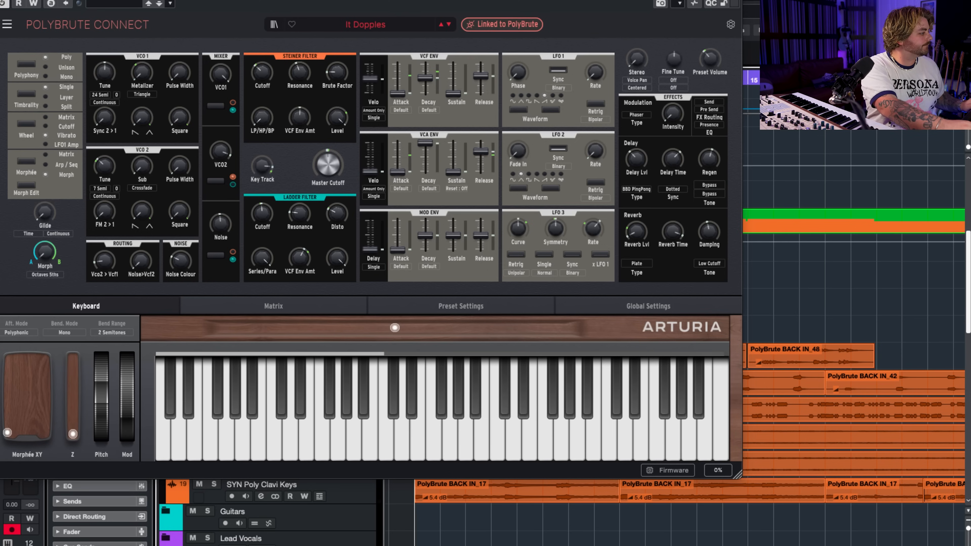
Play the arrangement with the It Doppies preset loaded and open the context menu of the PolyBrute BACK IN (D) track.
{"action": "key", "text": "space"}
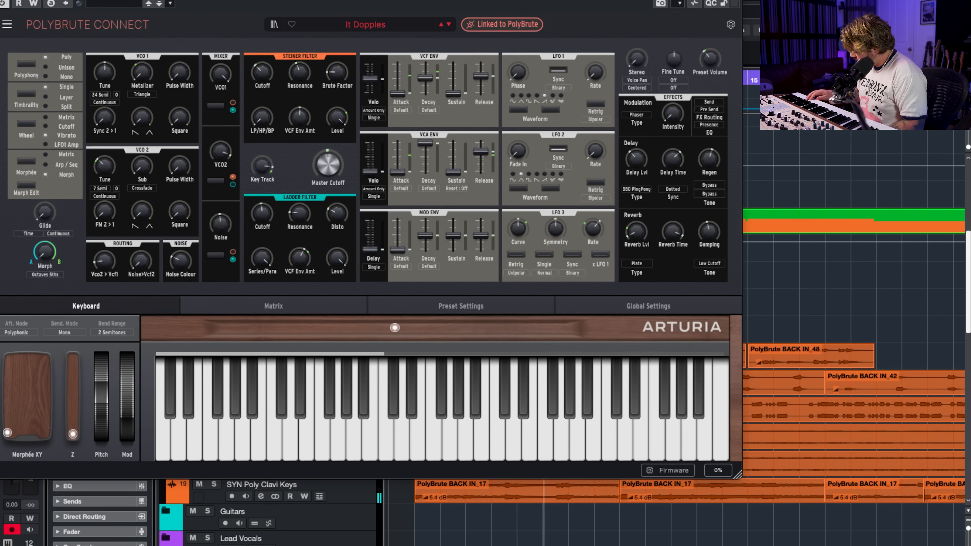
{"action": "key", "text": "space"}
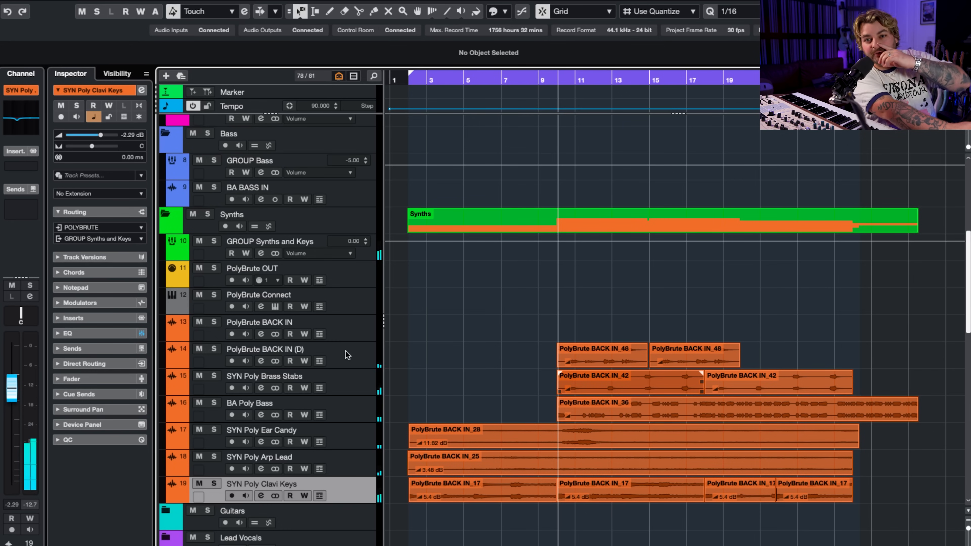
{"action": "right_click", "coordinate": [345, 355]}
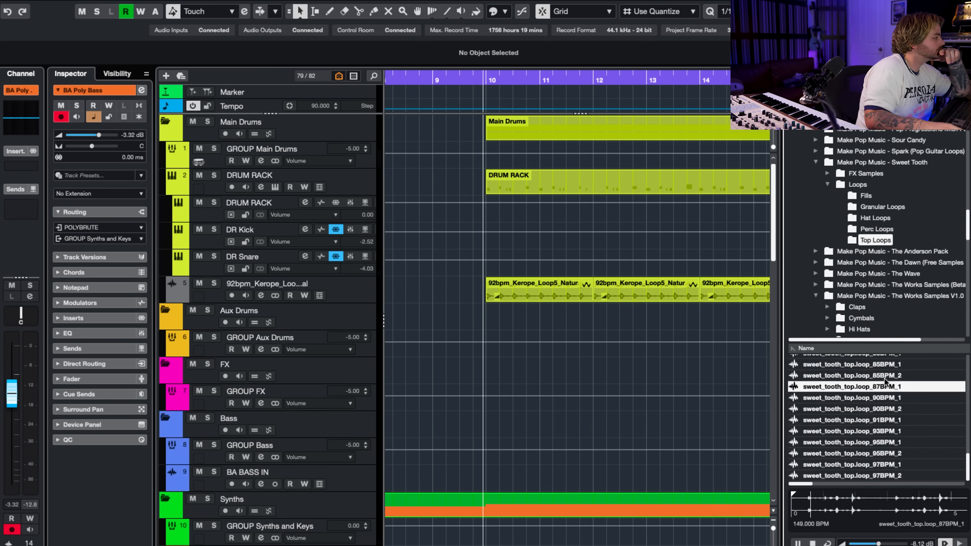
Audition the Sweet Tooth top loops and add sweet_tooth_top.loop_85BPM_1 as an audio track among the main drums.
{"action": "key", "text": "Down"}
{"action": "left_click", "coordinate": [904, 420]}
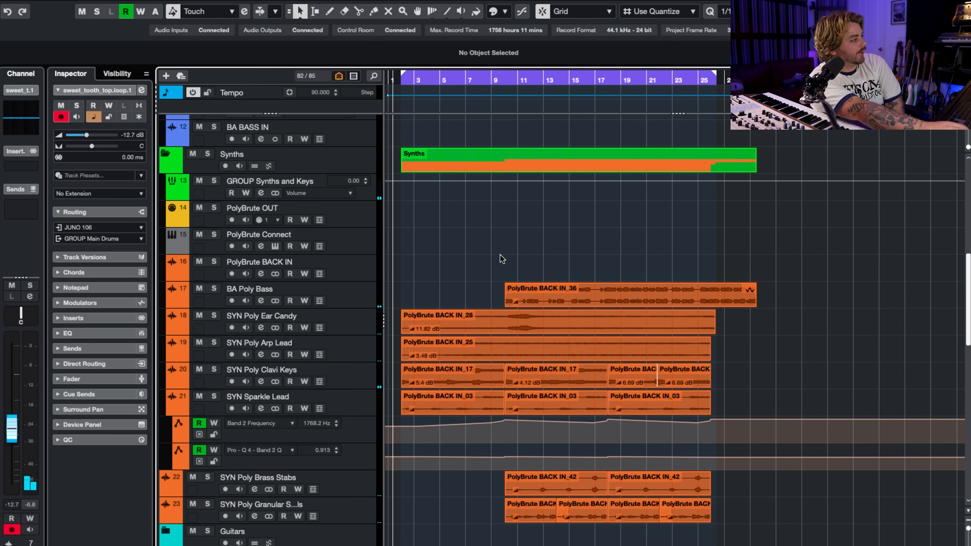
{"action": "scroll", "coordinate": [508, 262], "scroll_direction": "up", "scroll_amount": 3}
{"action": "scroll", "coordinate": [508, 261], "scroll_direction": "up", "scroll_amount": 10}
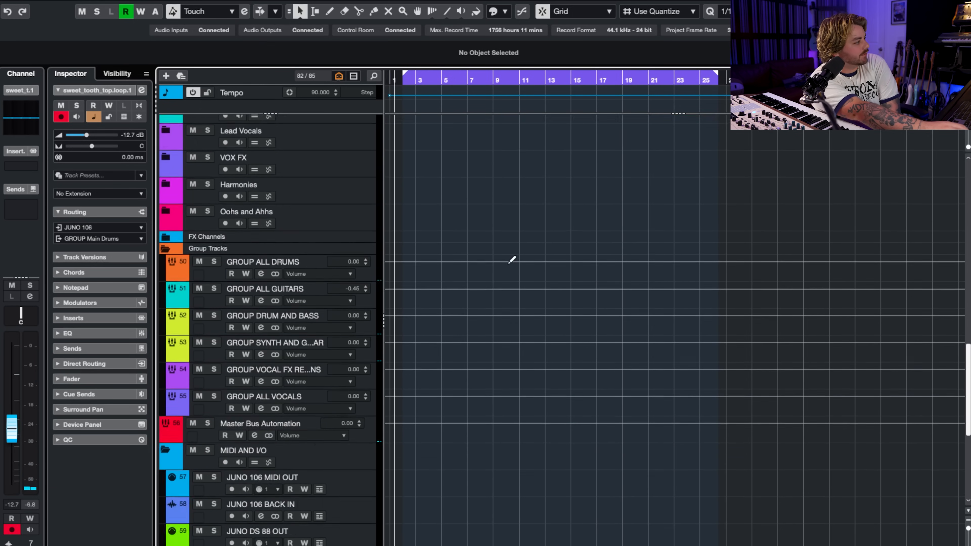
Select all clips from BA Poly Bass down to the SYN Poly Granular track, including the SYN Sparkle Lead automation points.
{"action": "scroll", "coordinate": [511, 260], "scroll_direction": "up", "scroll_amount": 8}
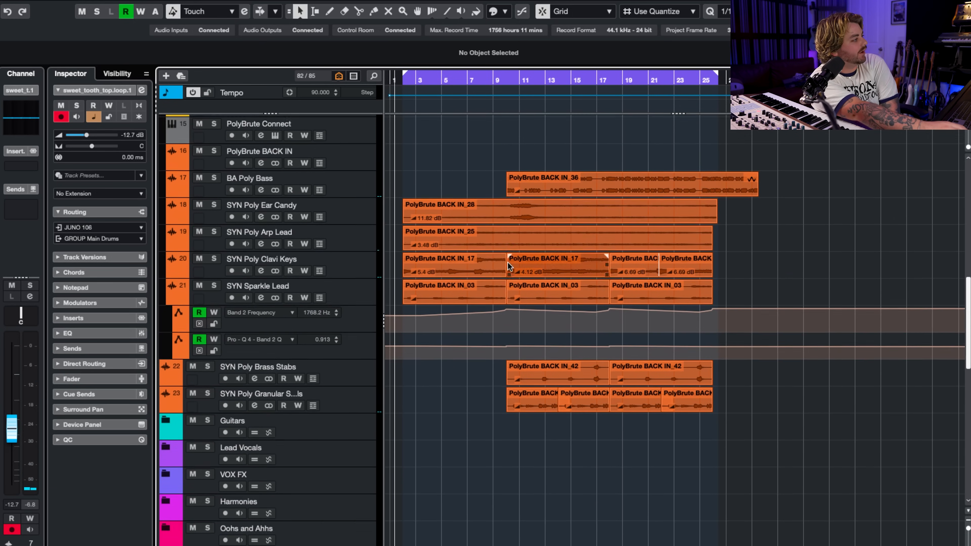
{"action": "left_click_drag", "start_coordinate": [793, 222], "coordinate": [449, 434]}
{"action": "left_click_drag", "start_coordinate": [819, 515], "coordinate": [431, 203]}
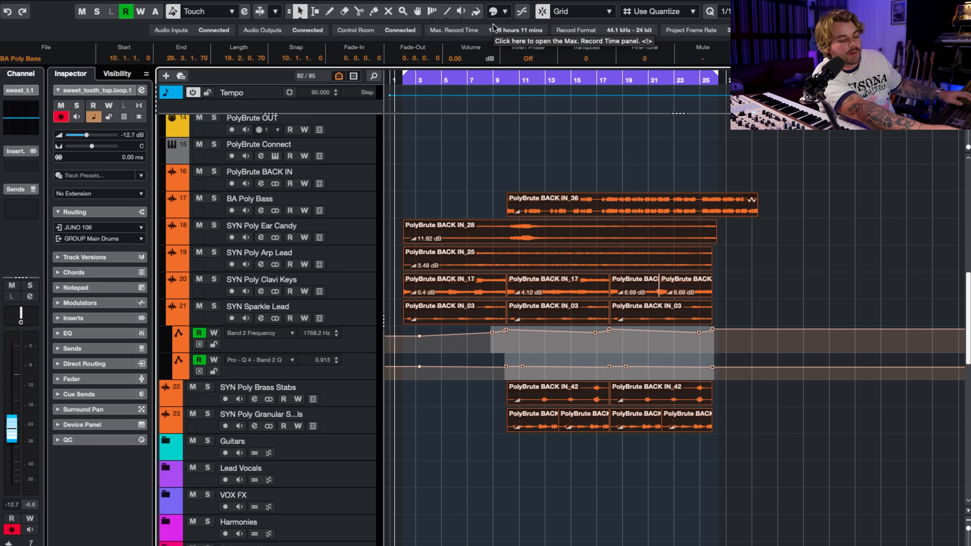
{"action": "scroll", "coordinate": [490, 174], "scroll_direction": "up", "scroll_amount": 3}
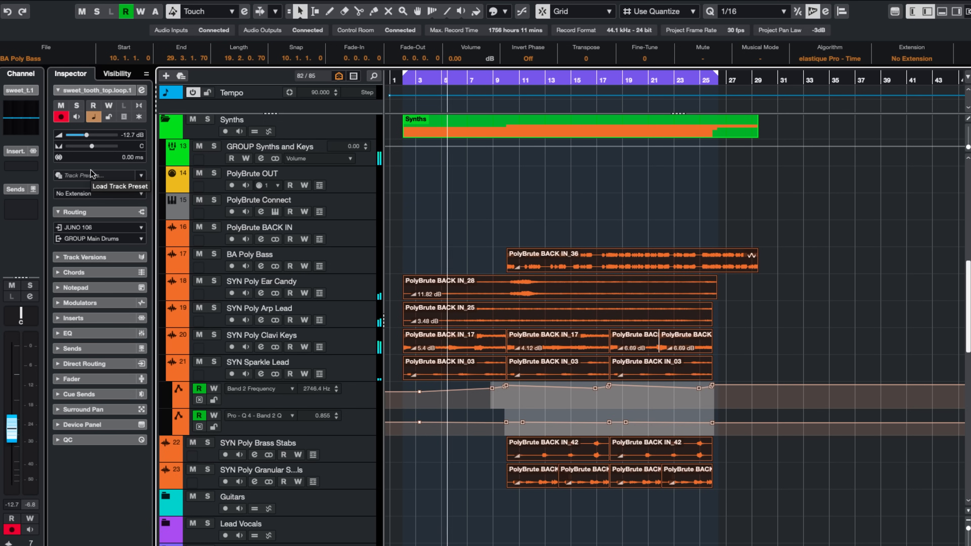
Set the BA Poly Bass track volume to -4.92 dB and the GROUP Main Drums volume to -7.00.
{"action": "left_click", "coordinate": [350, 254]}
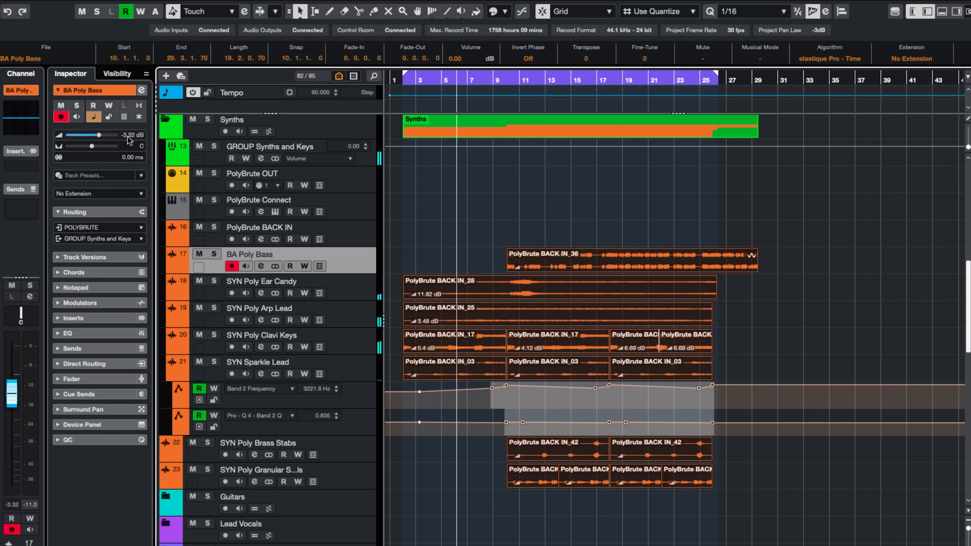
{"action": "left_click_drag", "start_coordinate": [87, 135], "coordinate": [96, 135]}
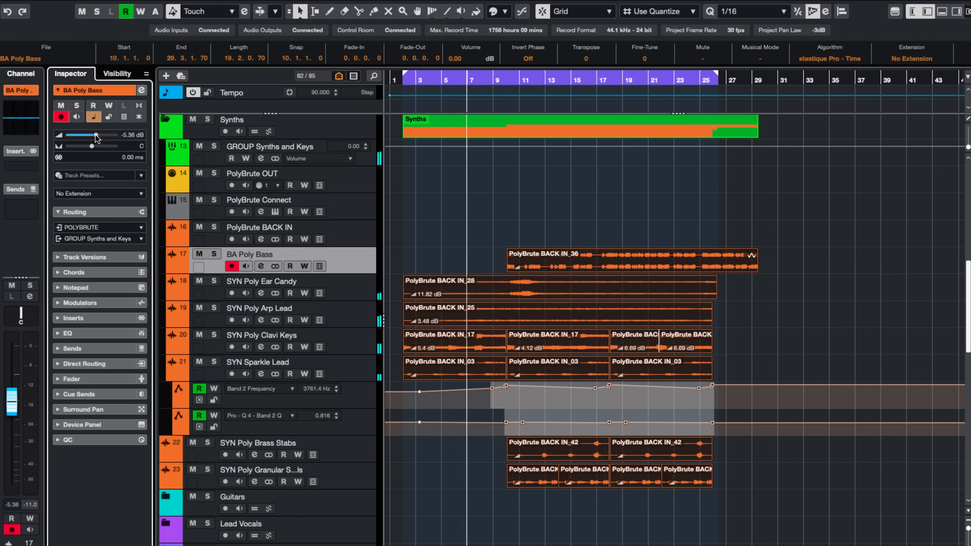
{"action": "left_click_drag", "start_coordinate": [95, 136], "coordinate": [97, 136]}
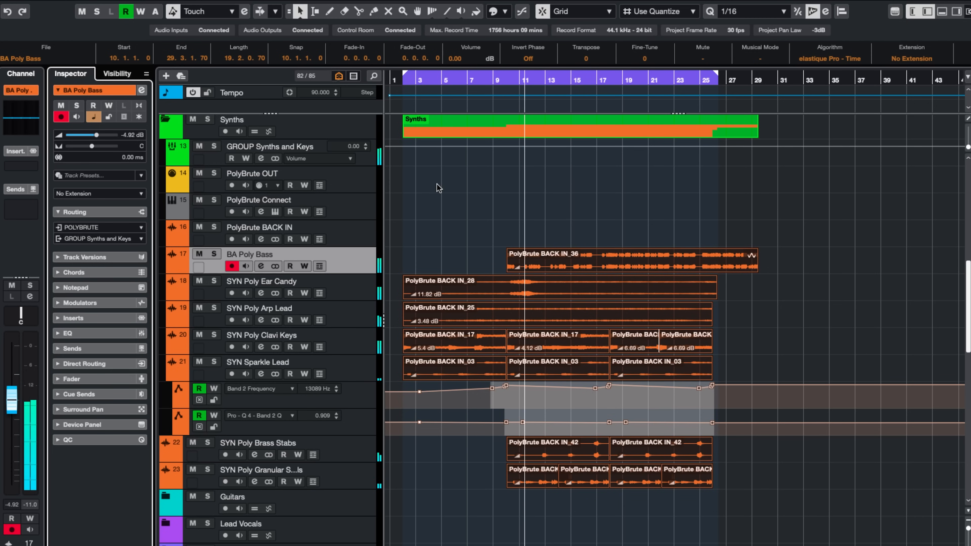
{"action": "scroll", "coordinate": [439, 187], "scroll_direction": "up", "scroll_amount": 12}
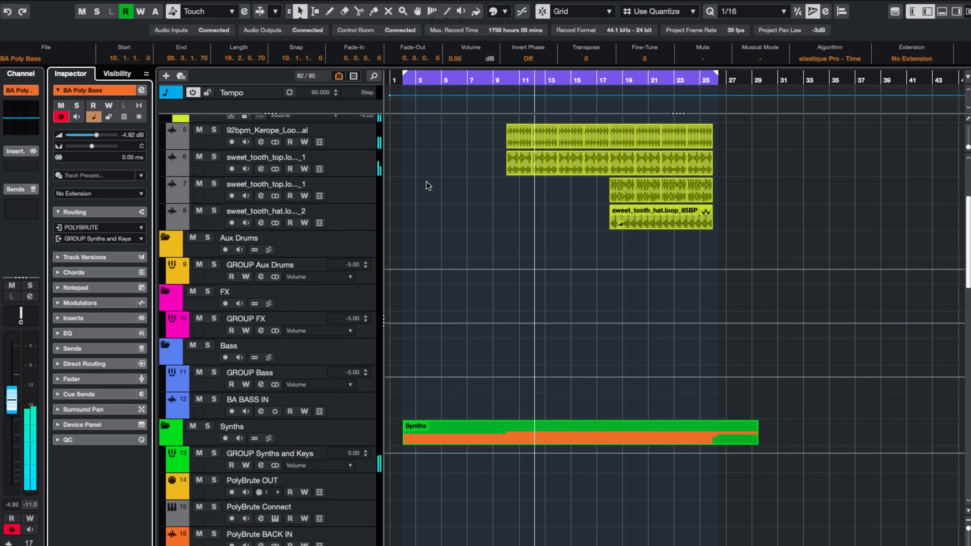
{"action": "left_click", "coordinate": [366, 153]}
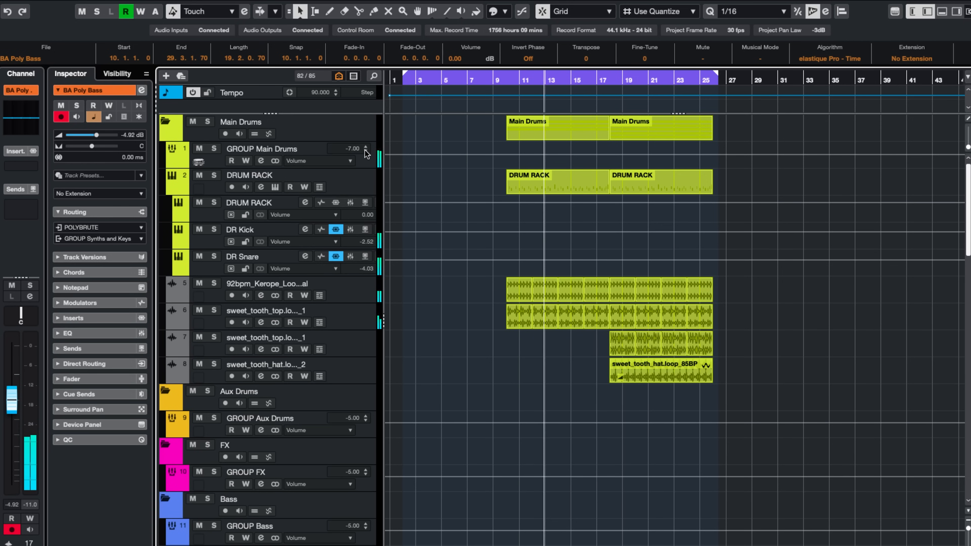
Deselect all synth clips and automation points, listen through the arrangement to its end, and stop playback.
{"action": "scroll", "coordinate": [441, 296], "scroll_direction": "down", "scroll_amount": 1}
{"action": "scroll", "coordinate": [758, 378], "scroll_direction": "down", "scroll_amount": 12}
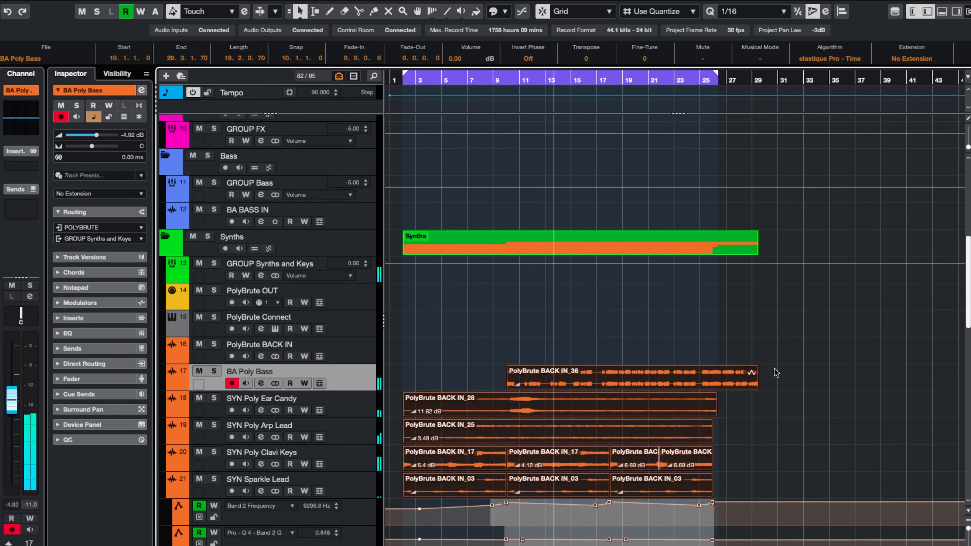
{"action": "scroll", "coordinate": [812, 325], "scroll_direction": "down", "scroll_amount": 5}
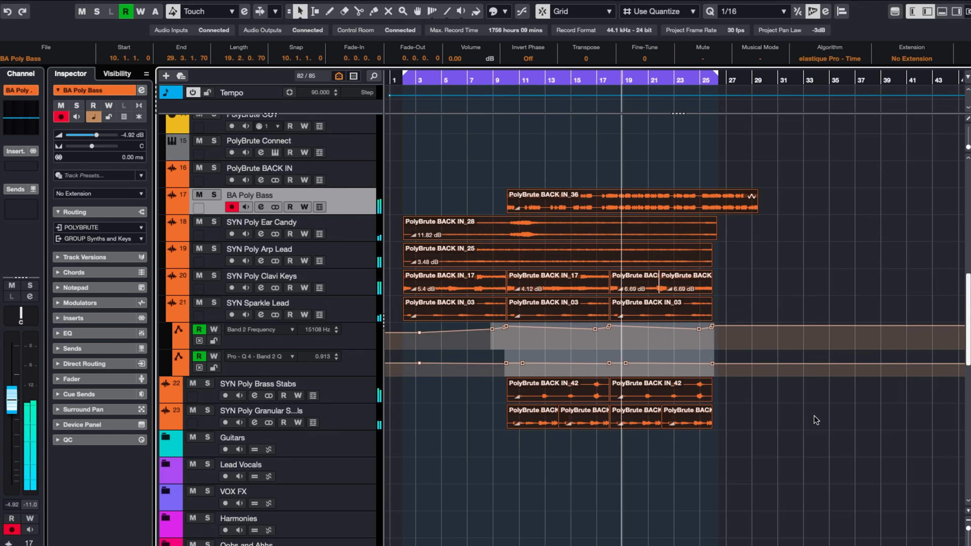
{"action": "left_click", "coordinate": [815, 420]}
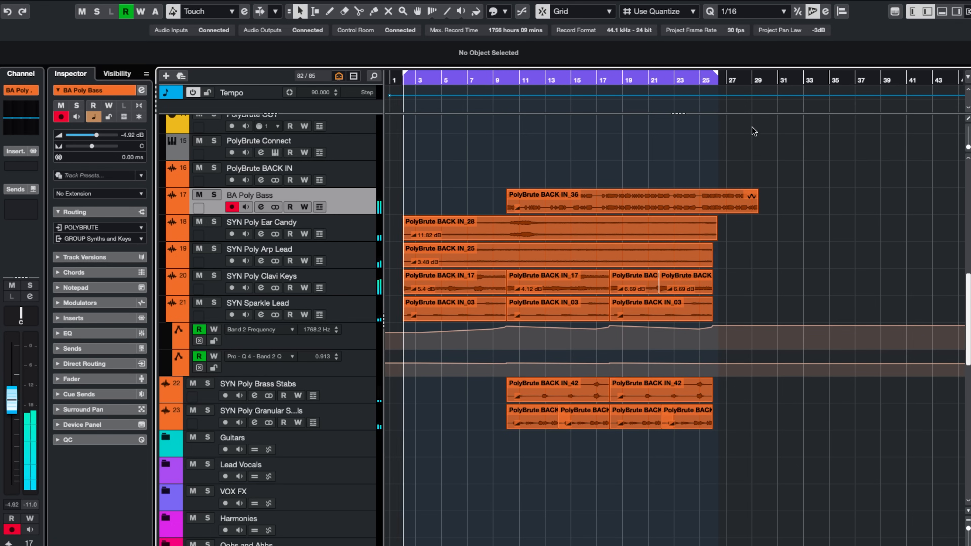
{"action": "key", "text": "space"}
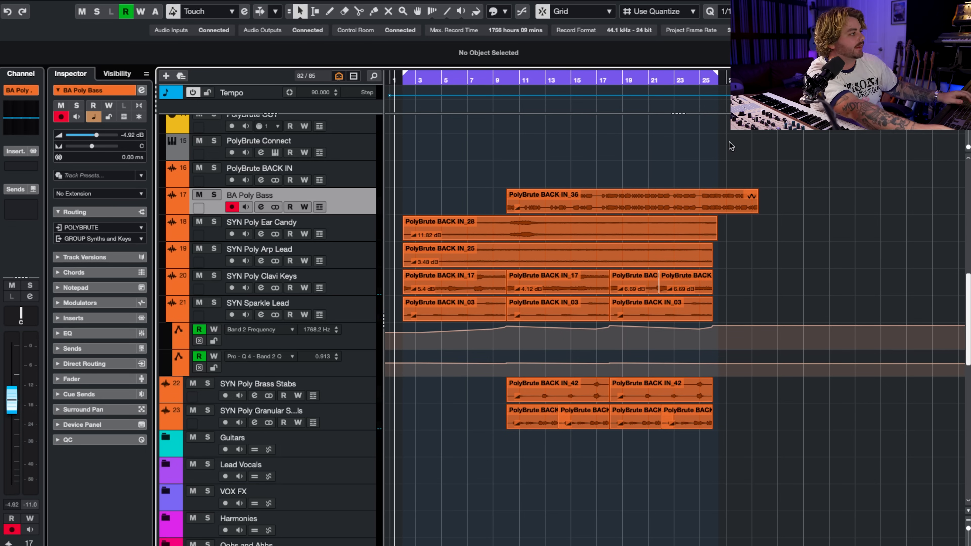
Solo the SYN Poly Clavi Keys track and listen to its part from around bar 20.
{"action": "left_click", "coordinate": [647, 81]}
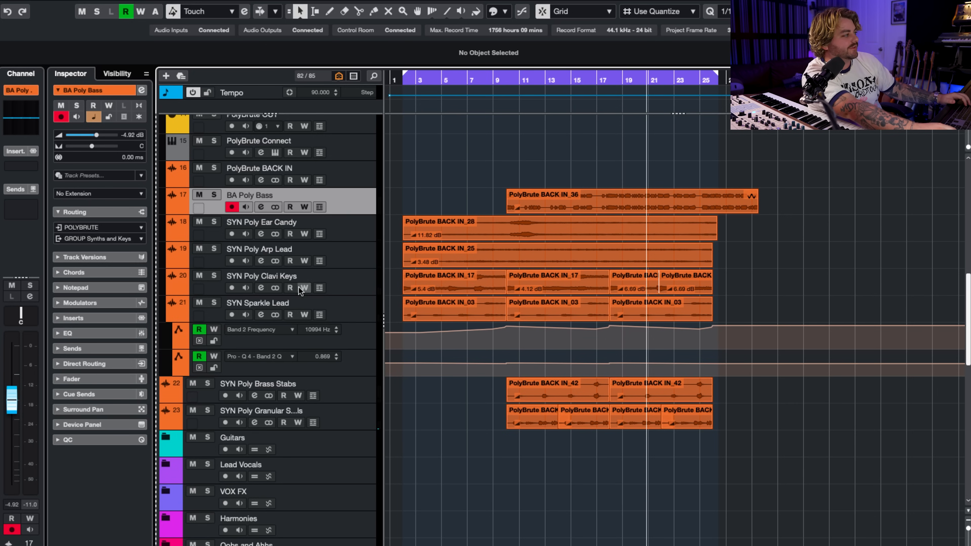
{"action": "left_click", "coordinate": [214, 277]}
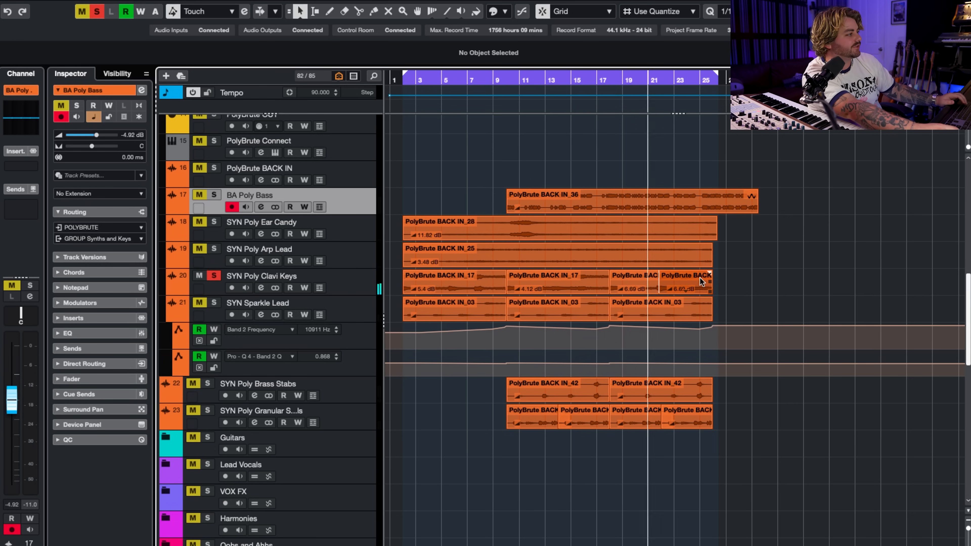
{"action": "scroll", "coordinate": [715, 278], "scroll_direction": "up", "scroll_amount": 3}
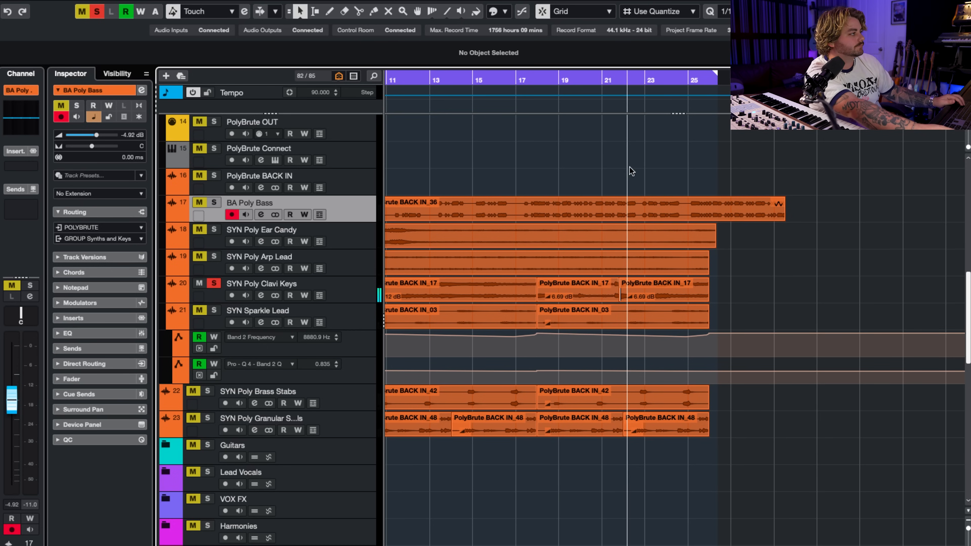
{"action": "left_click_drag", "start_coordinate": [599, 79], "coordinate": [591, 80]}
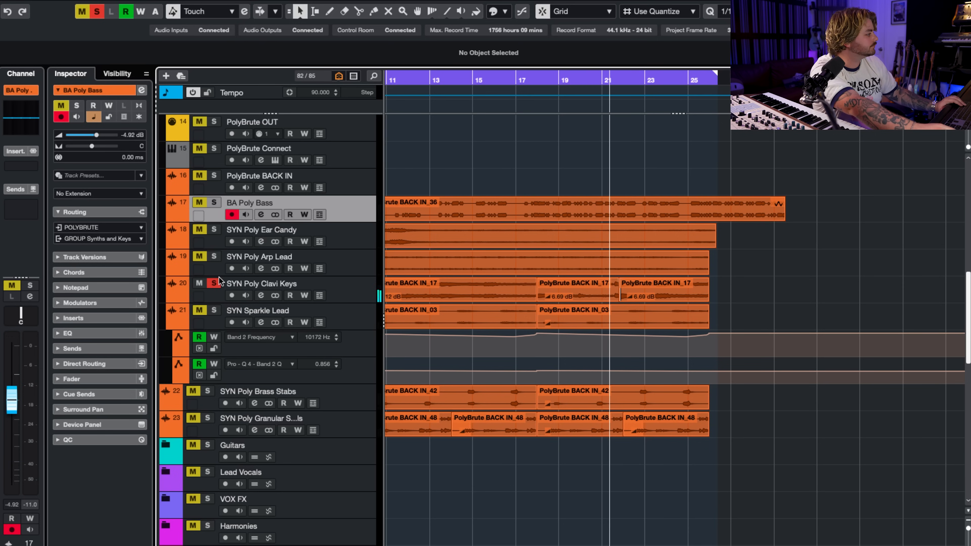
{"action": "scroll", "coordinate": [756, 241], "scroll_direction": "left", "scroll_amount": 5}
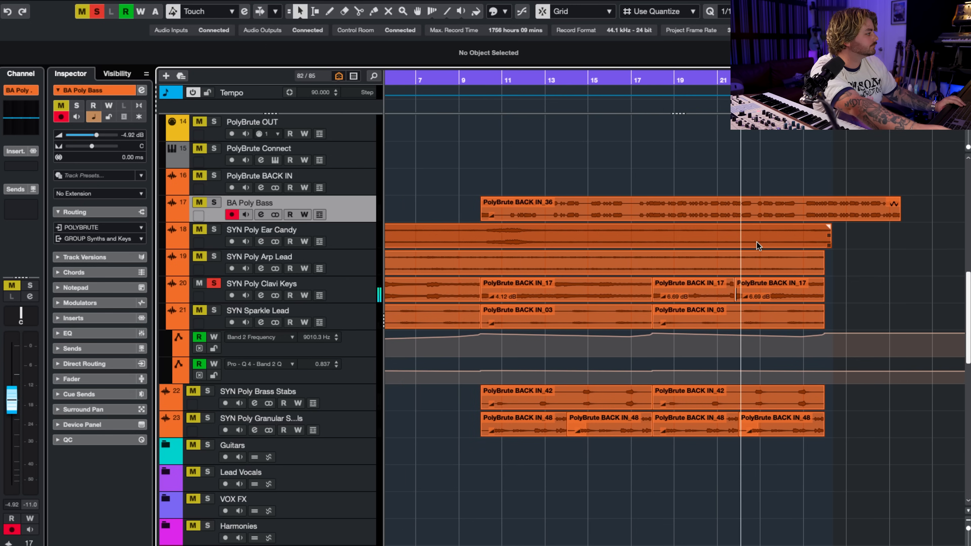
{"action": "key", "text": "space"}
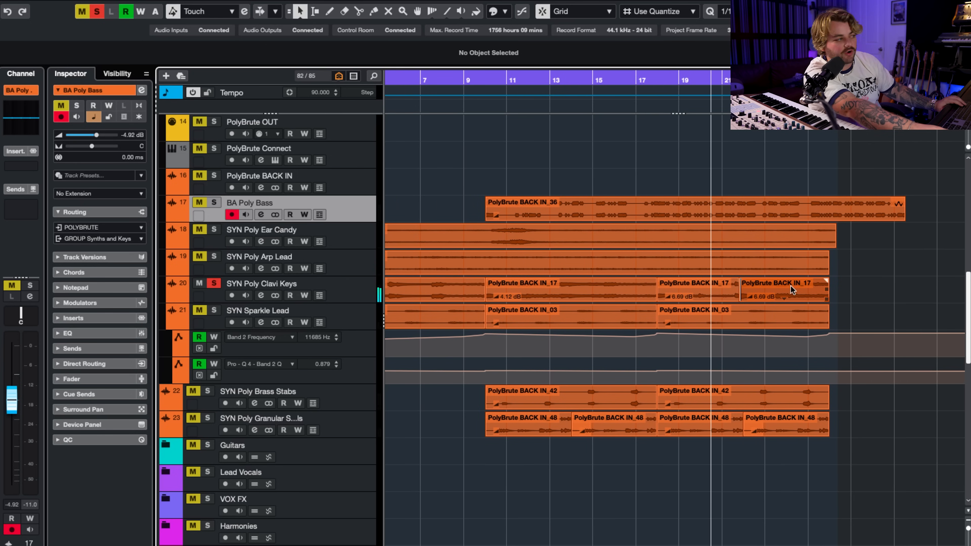
Listen to the SYN Poly Ear Candy track in solo from bar 10, then remove its solo.
{"action": "left_click", "coordinate": [484, 79]}
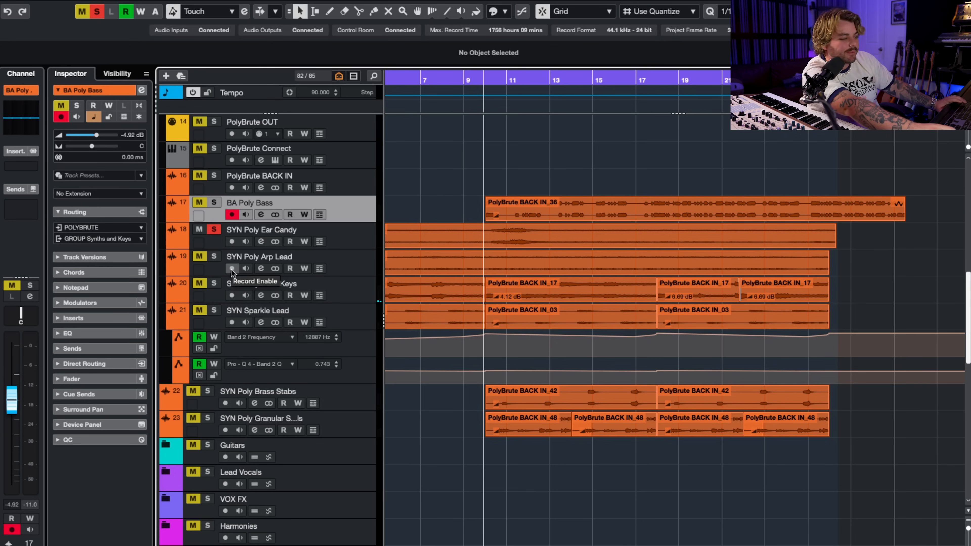
{"action": "key", "text": "space"}
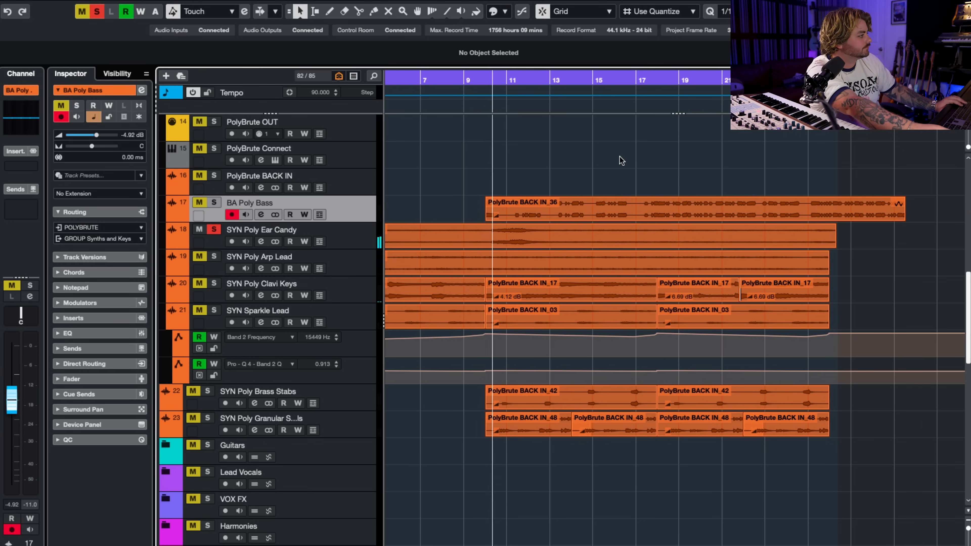
{"action": "left_click", "coordinate": [214, 229]}
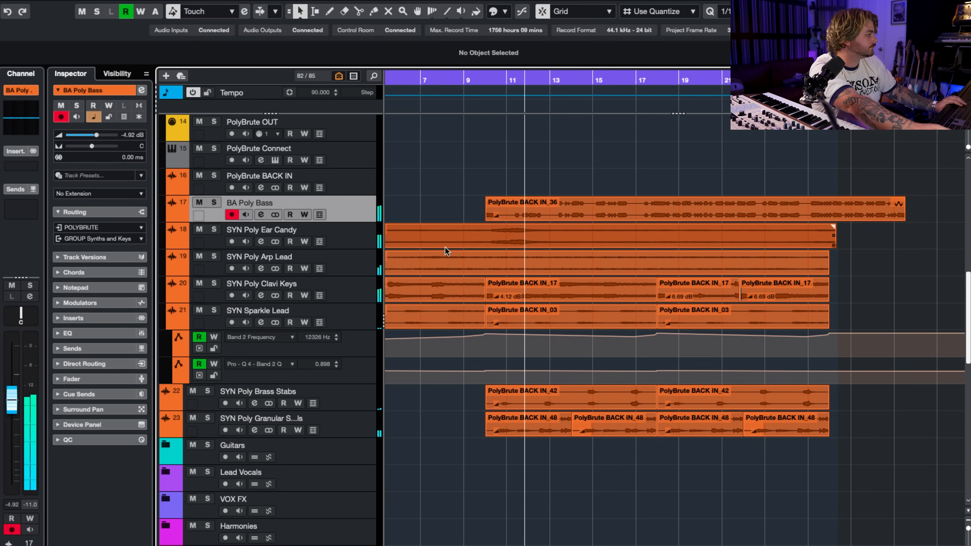
Solo the Synths folder and play all its layers together from bar 10 and then from bar 18.
{"action": "scroll", "coordinate": [238, 149], "scroll_direction": "up", "scroll_amount": 3}
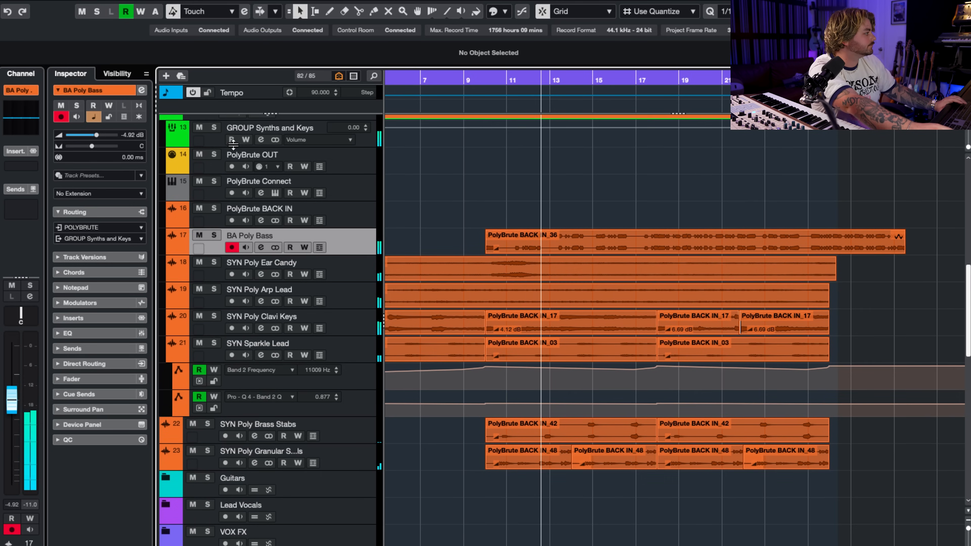
{"action": "scroll", "coordinate": [230, 157], "scroll_direction": "up", "scroll_amount": 1}
{"action": "left_click", "coordinate": [208, 167]}
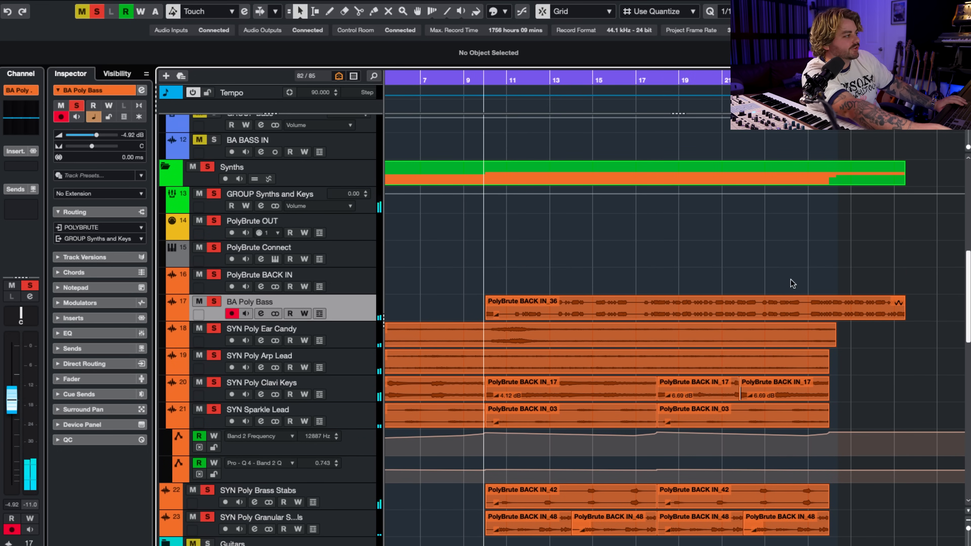
{"action": "left_click", "coordinate": [652, 79]}
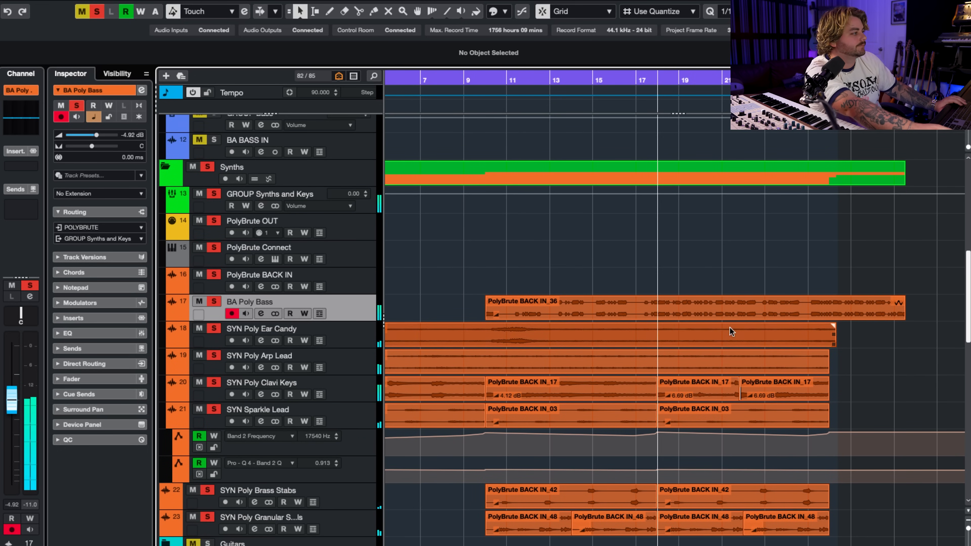